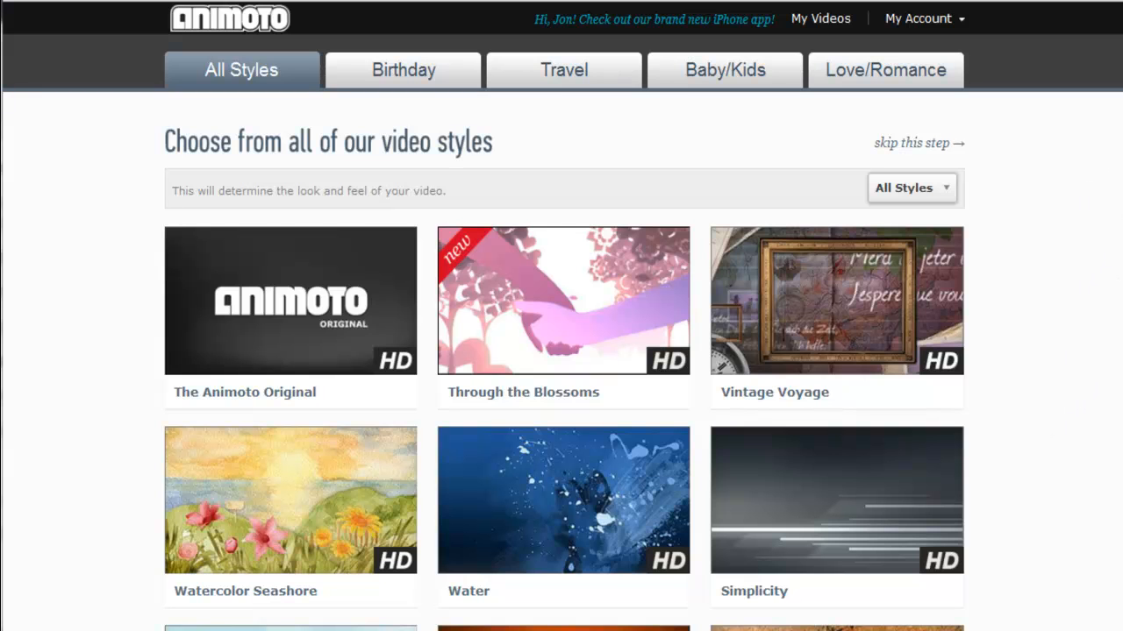
Step: Browse the video styles, preview The Animoto Original, and create a video with that style
scroll(561, 351, "down", 10)
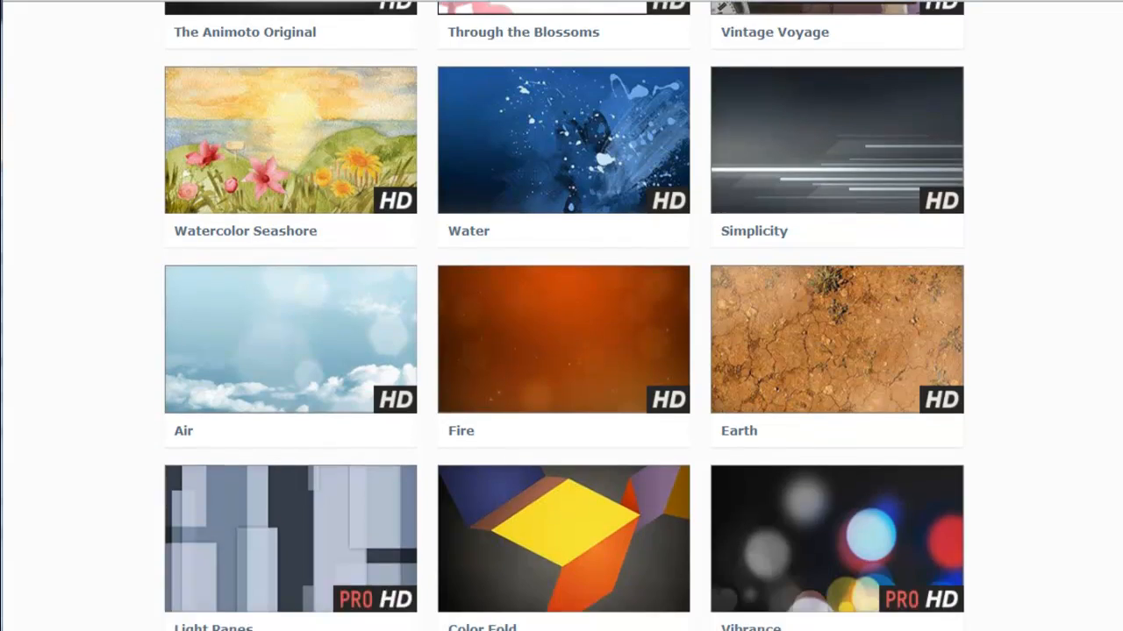
scroll(561, 351, "down", 8)
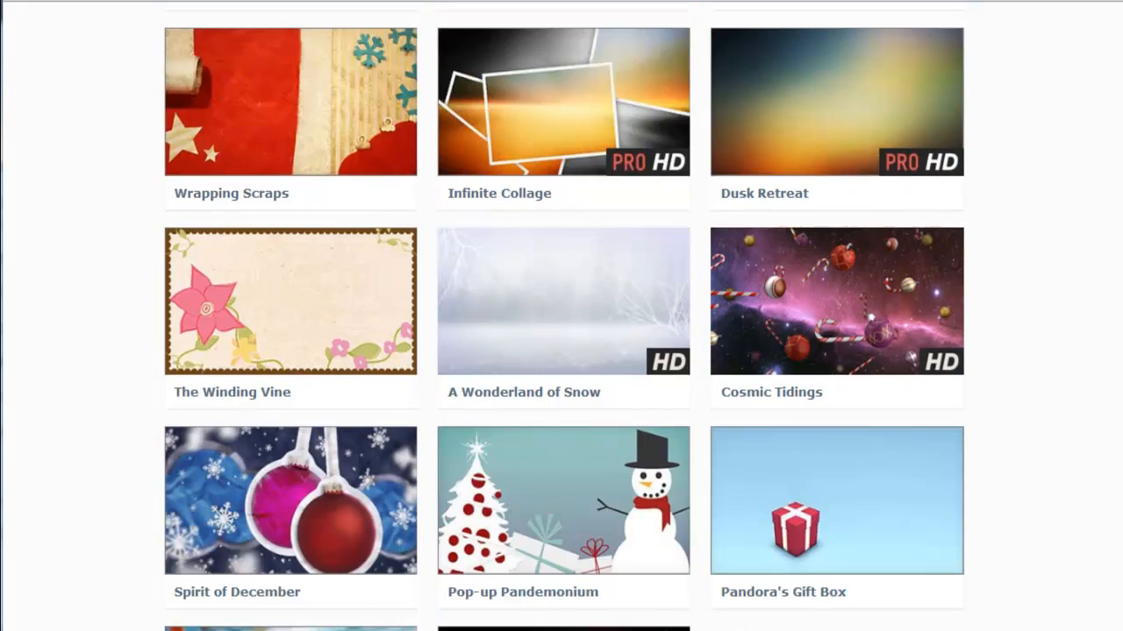
scroll(561, 351, "down", 1)
scroll(561, 351, "up", 11)
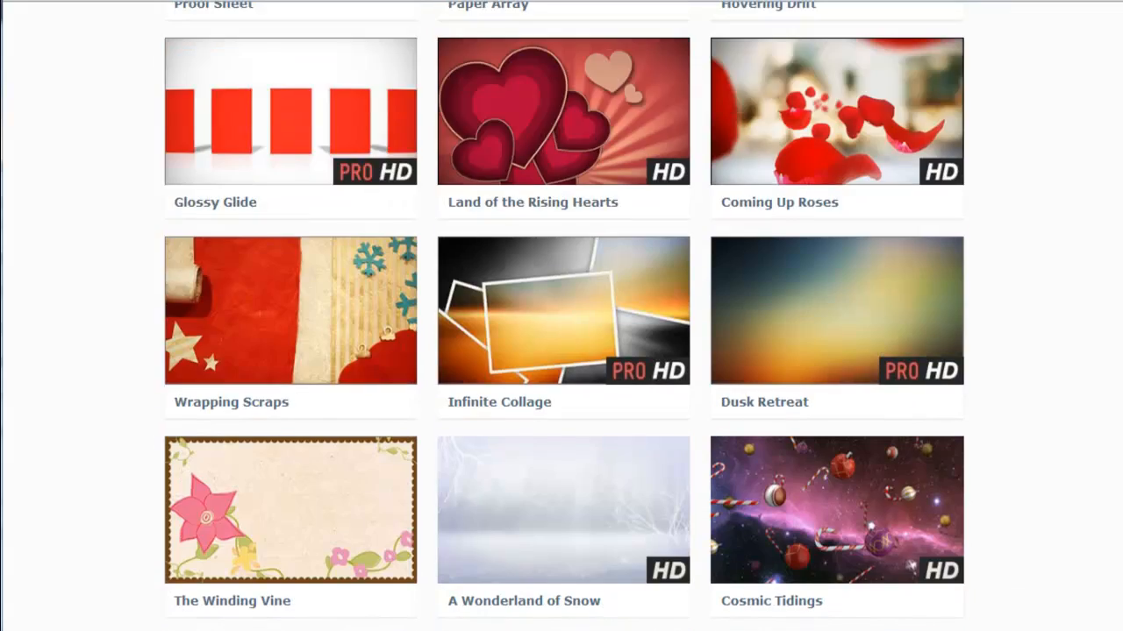
scroll(1032, 264, "up", 7)
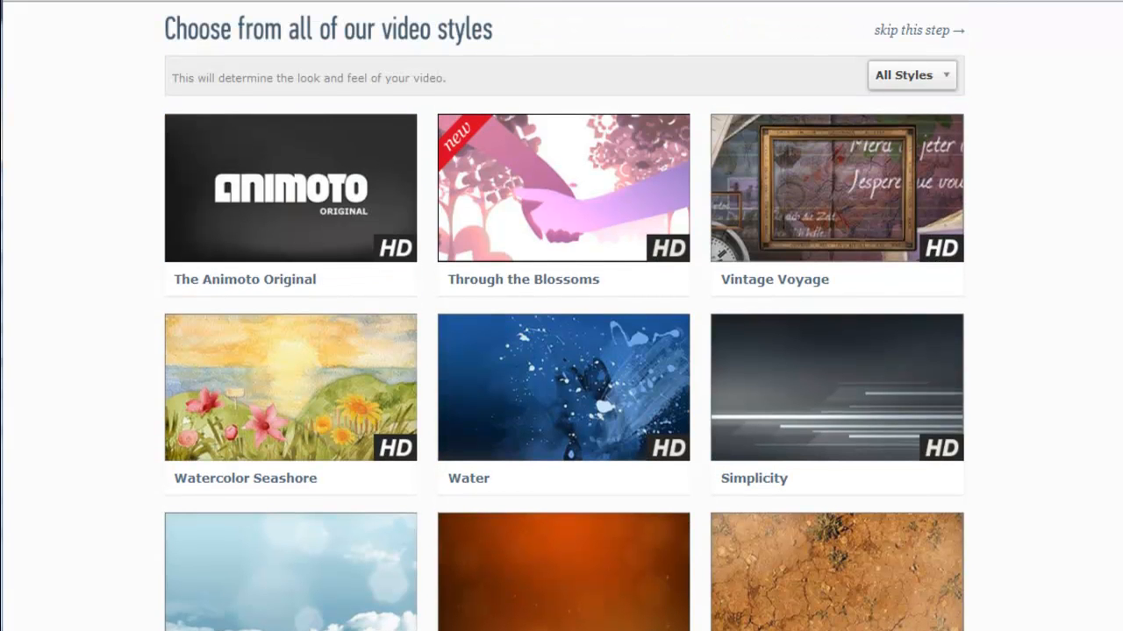
left_click(264, 285)
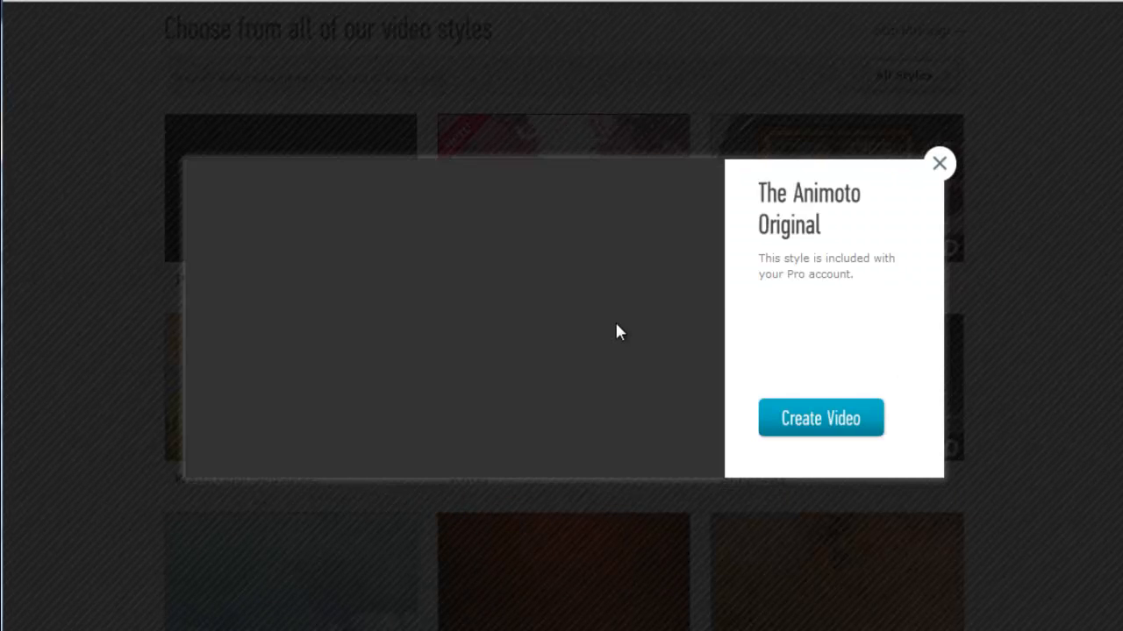
left_click(456, 317)
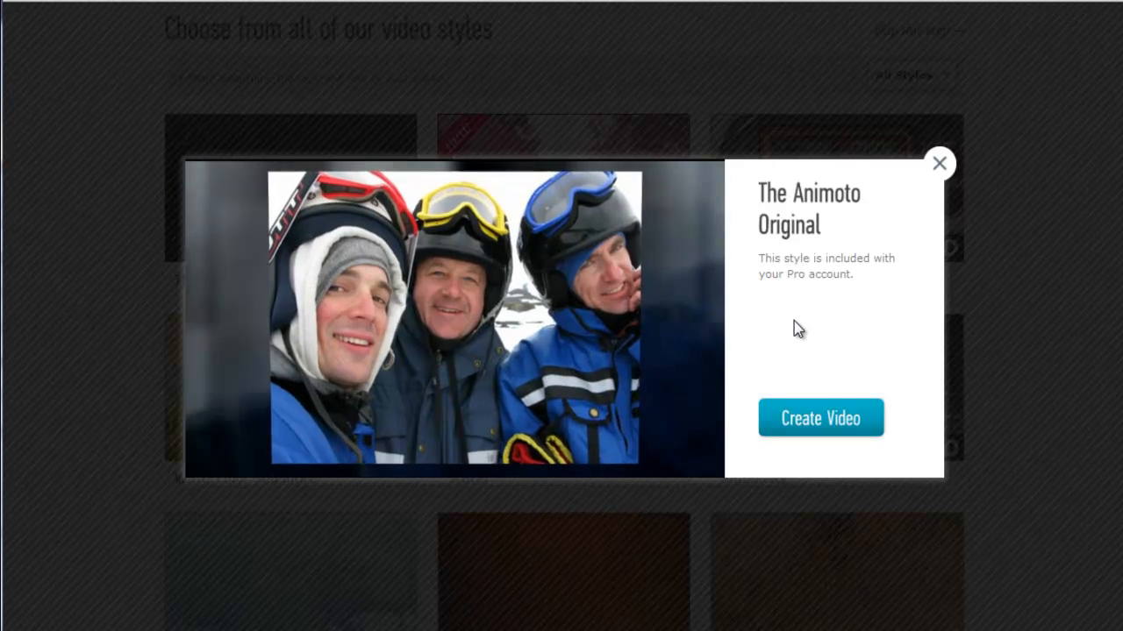
left_click(811, 418)
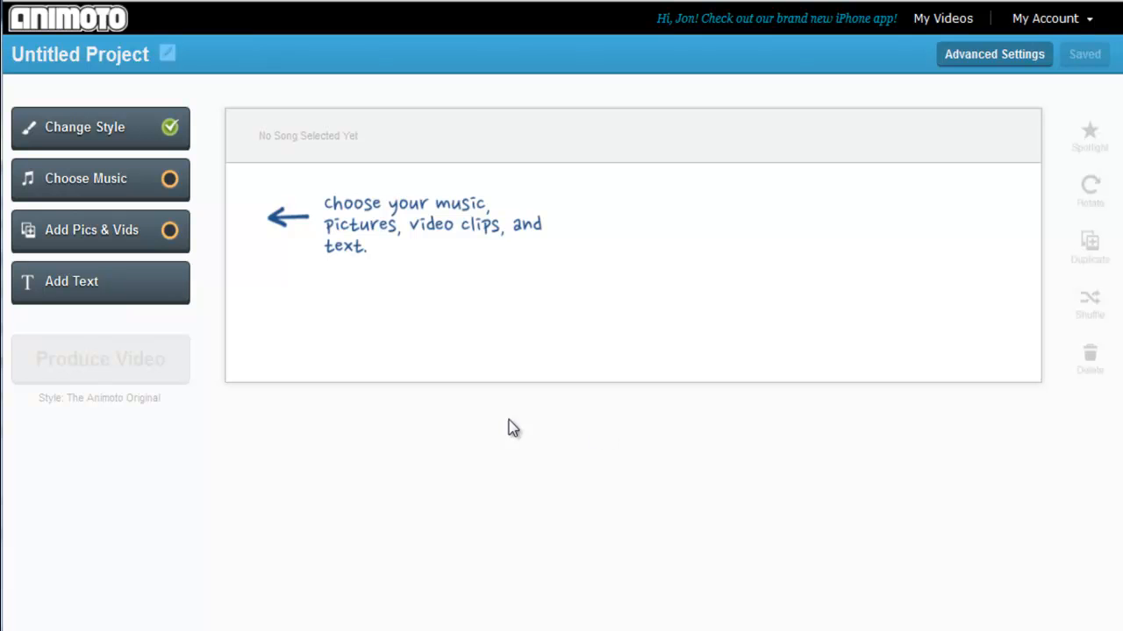
Step: Add the turquoise sea picture from the Image Library's Travel collection to the project
left_click(167, 246)
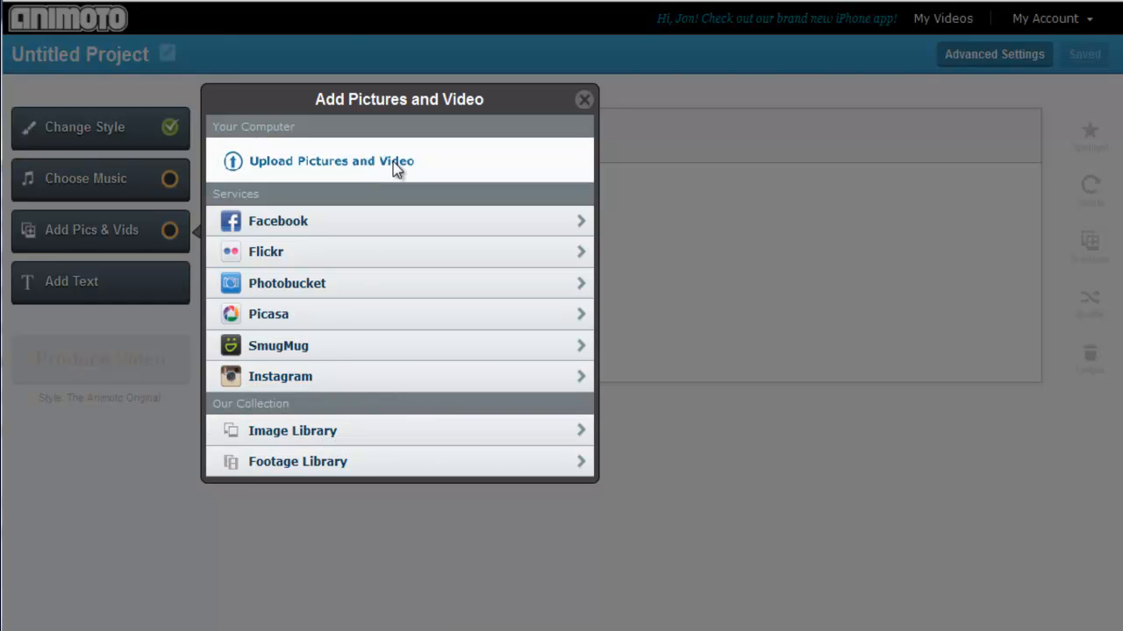
left_click(352, 445)
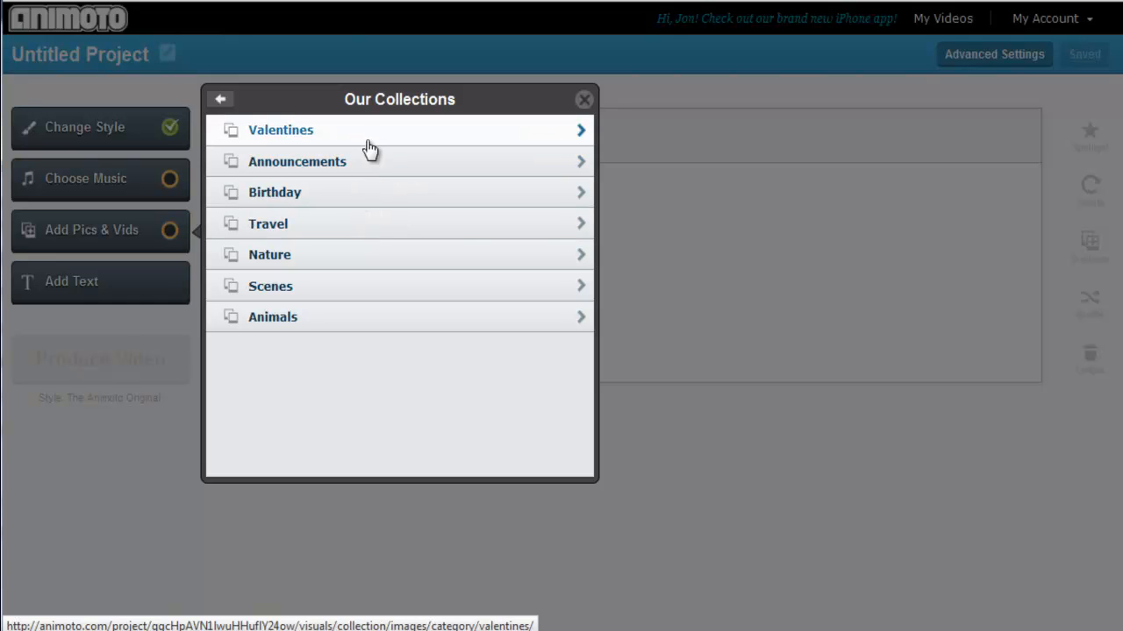
left_click(384, 229)
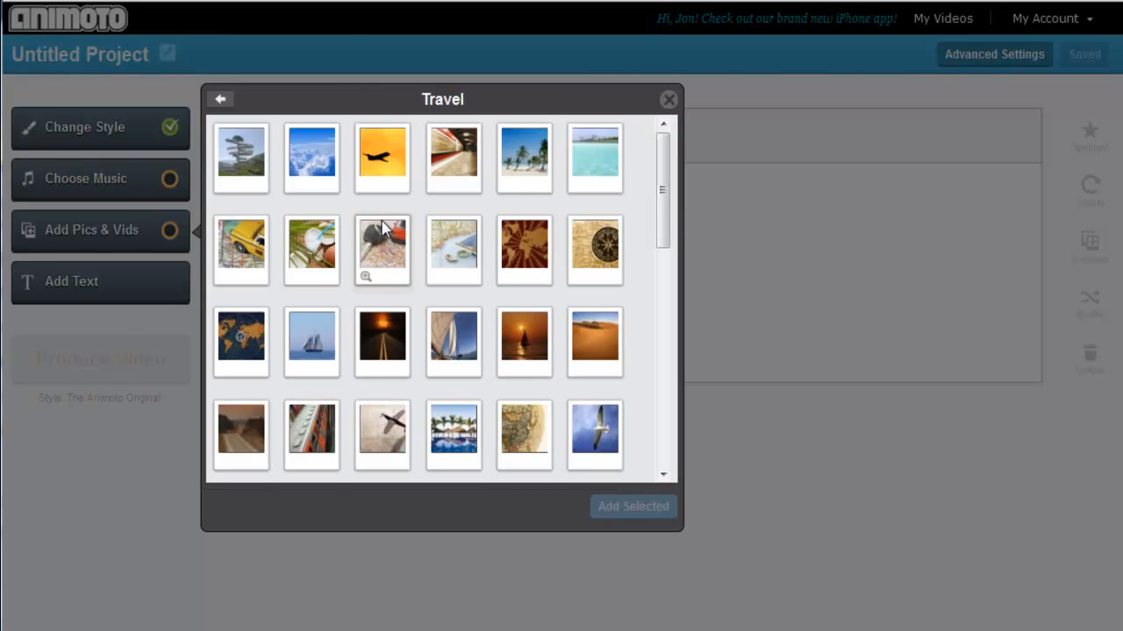
left_click_drag(661, 195, 656, 145)
left_click(603, 158)
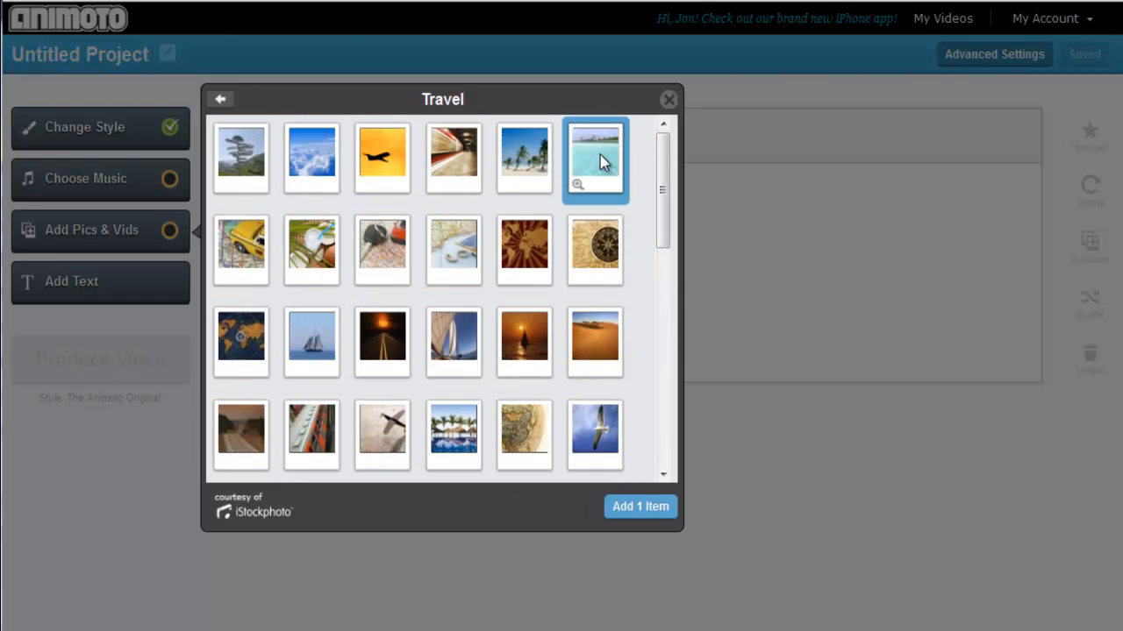
left_click(643, 509)
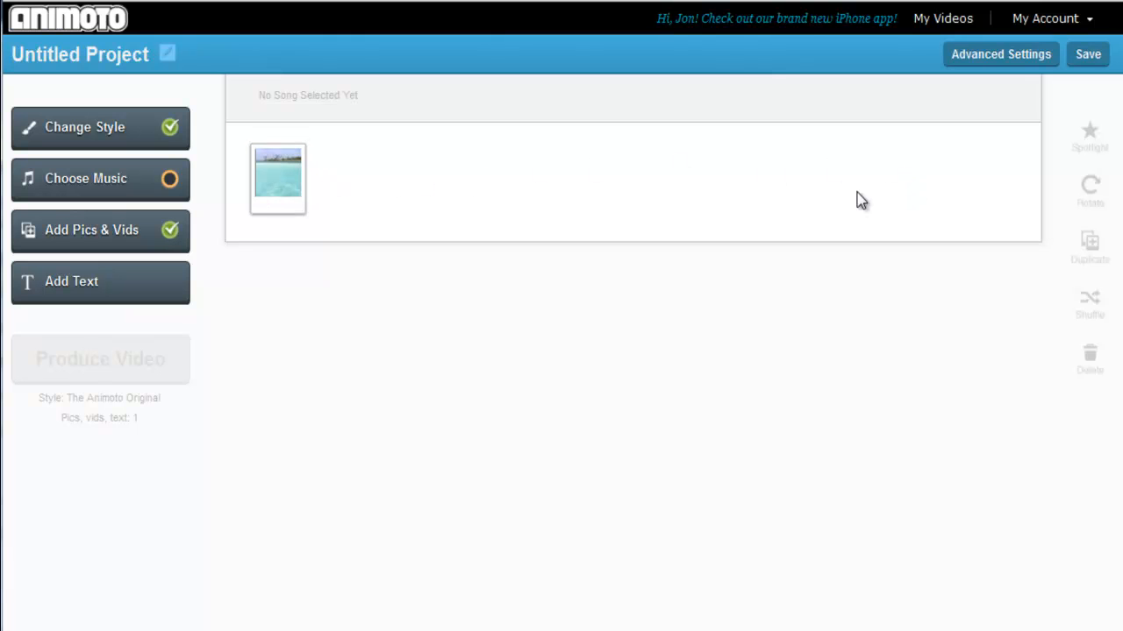
Step: Preview the 0:27 highway clip in the Footage Library's Time Lapse collection and add it to the project
left_click(175, 230)
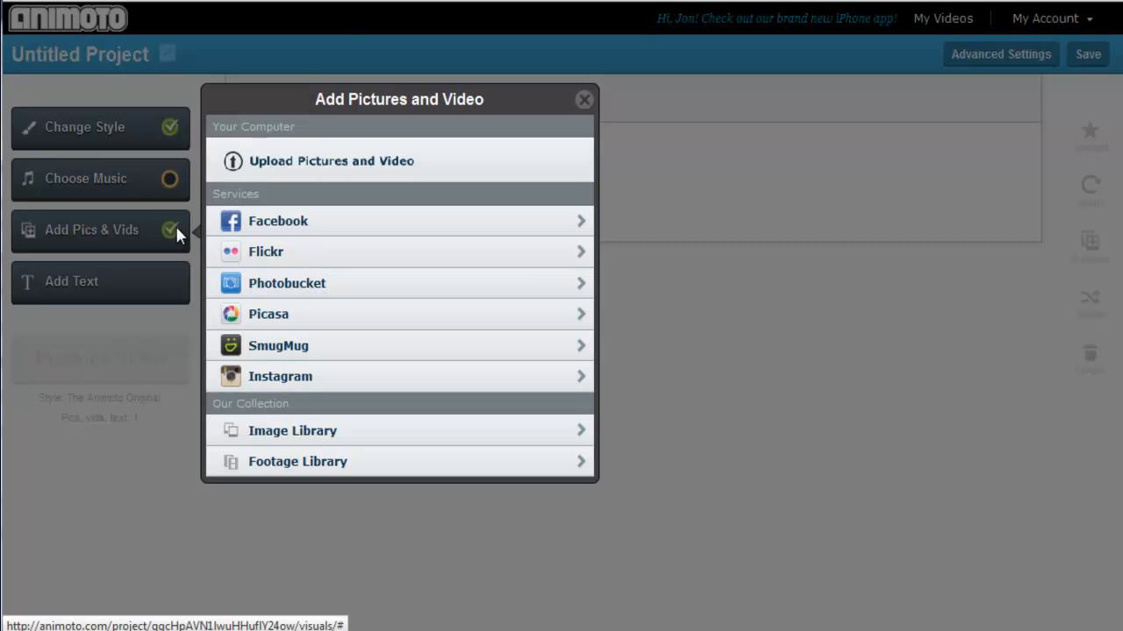
left_click(370, 469)
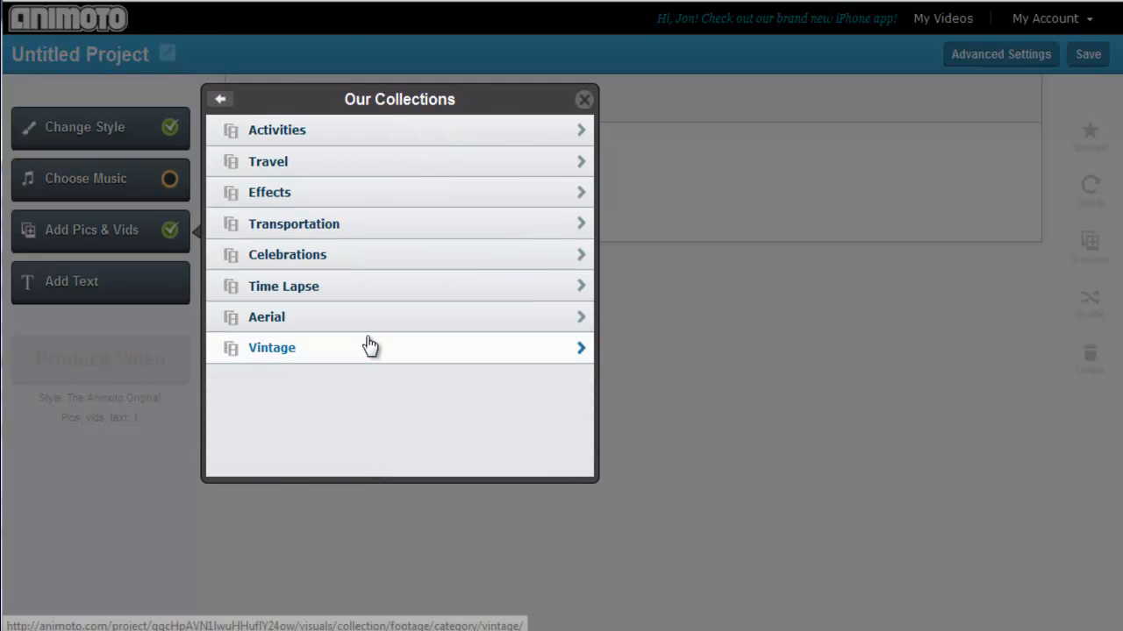
left_click(362, 293)
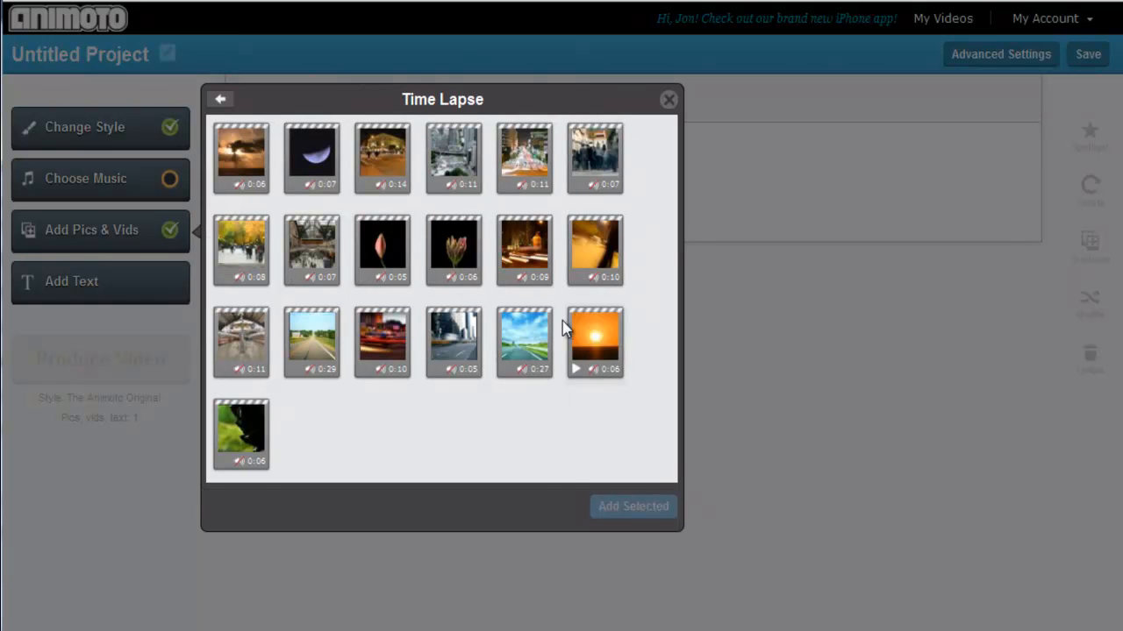
left_click(515, 342)
left_click(419, 307)
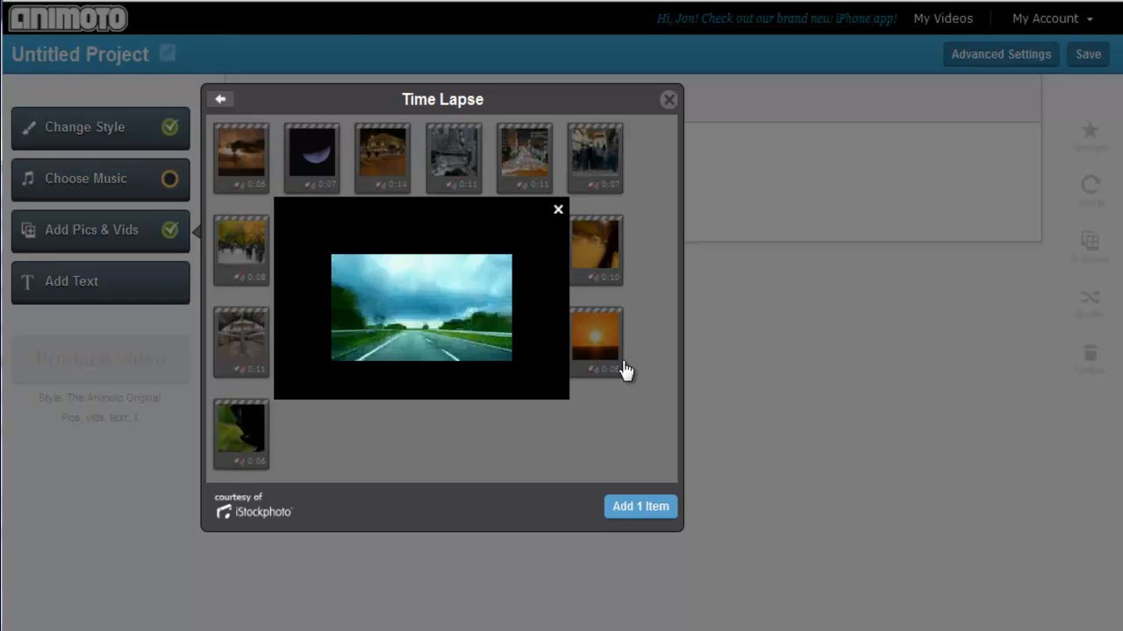
left_click(558, 214)
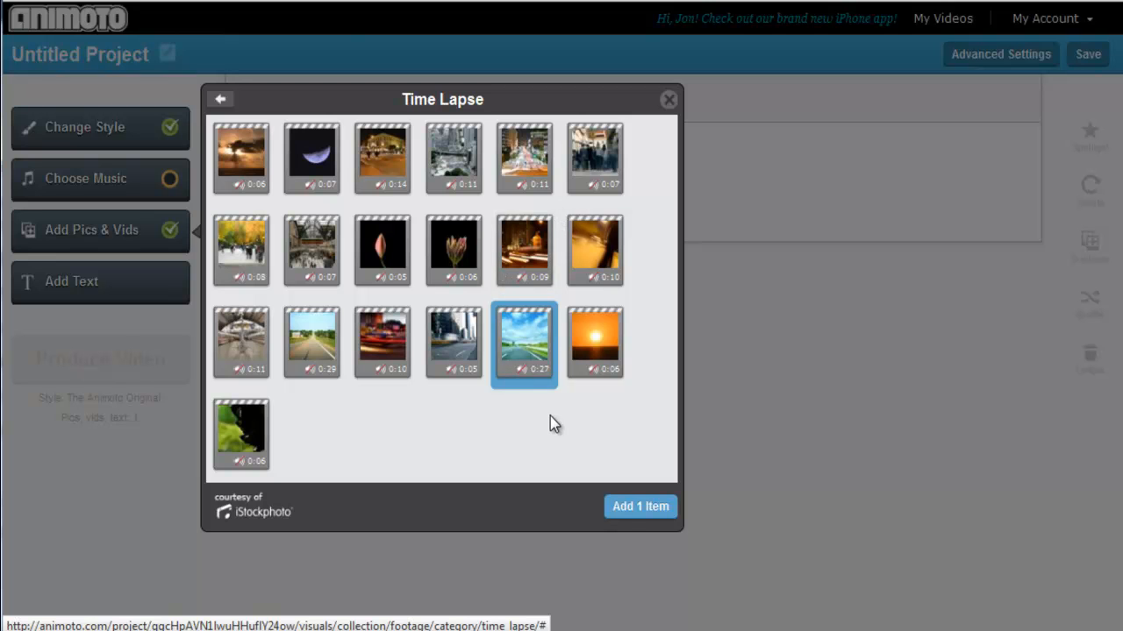
left_click(624, 507)
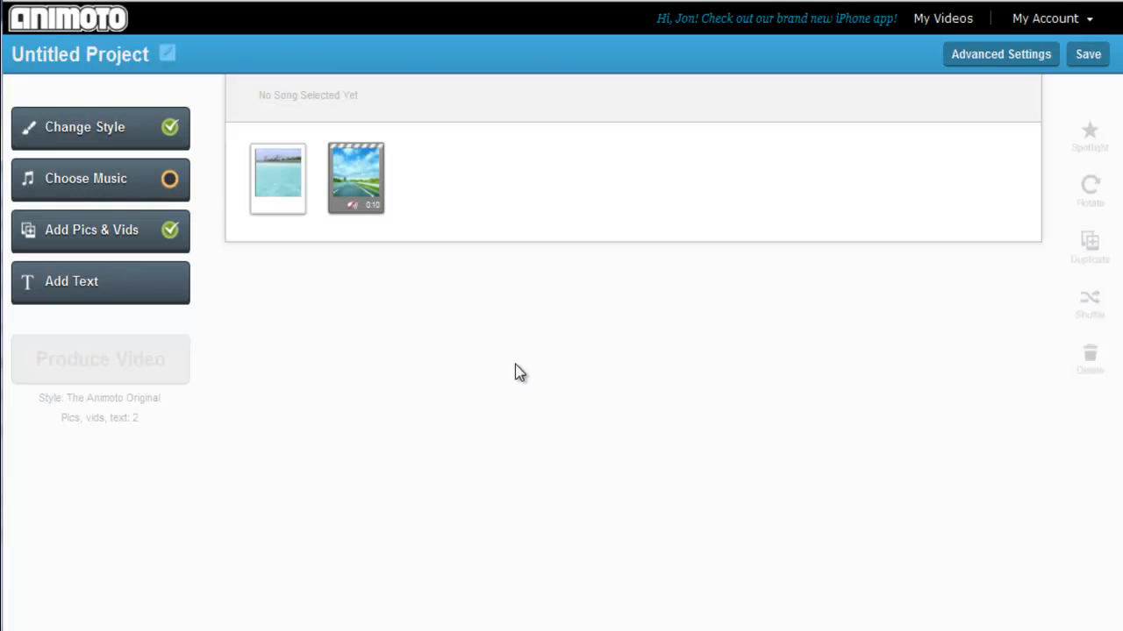
Step: Add two text slides: 'B2Web Animoto Review' with 'Check it out!', and 'Animoto is ...' with 'A good slide show service.'
left_click(140, 285)
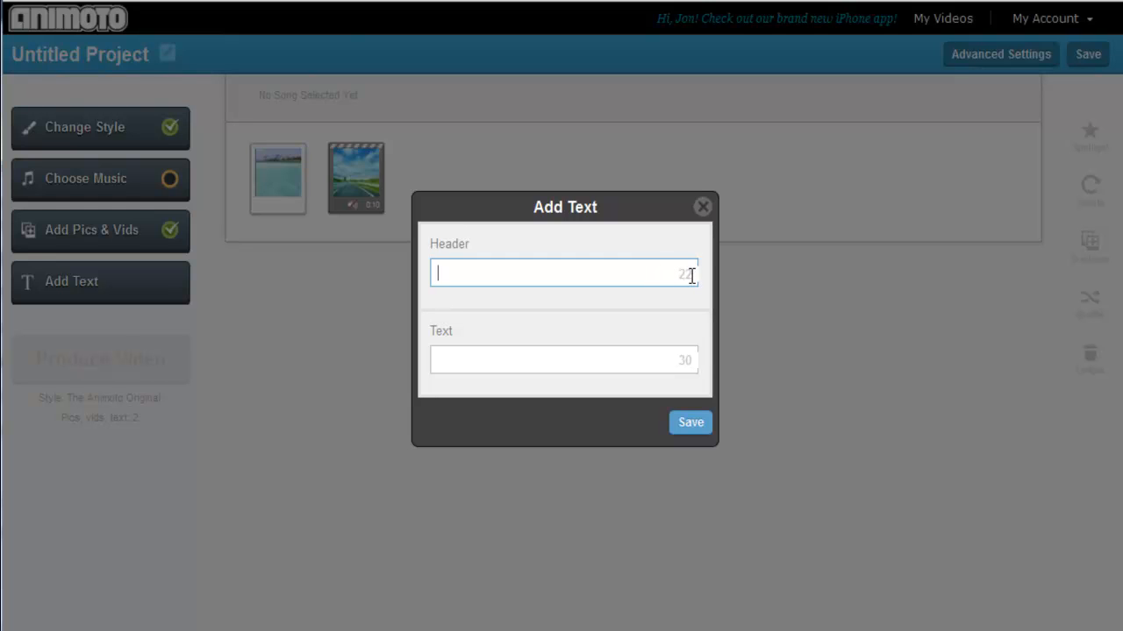
left_click(671, 363)
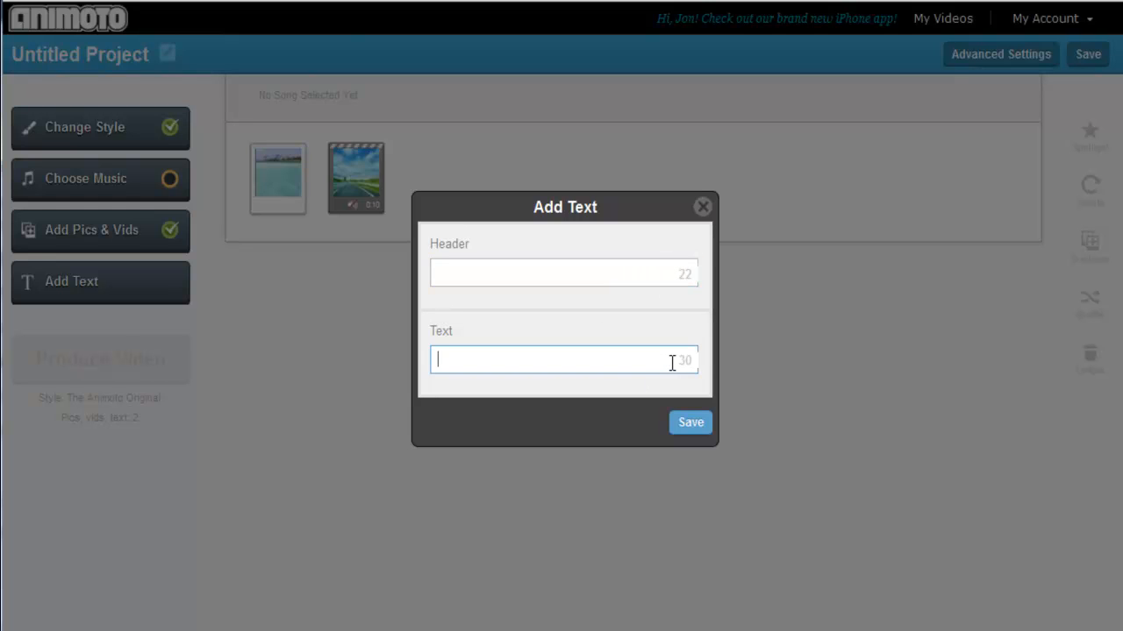
left_click(568, 274)
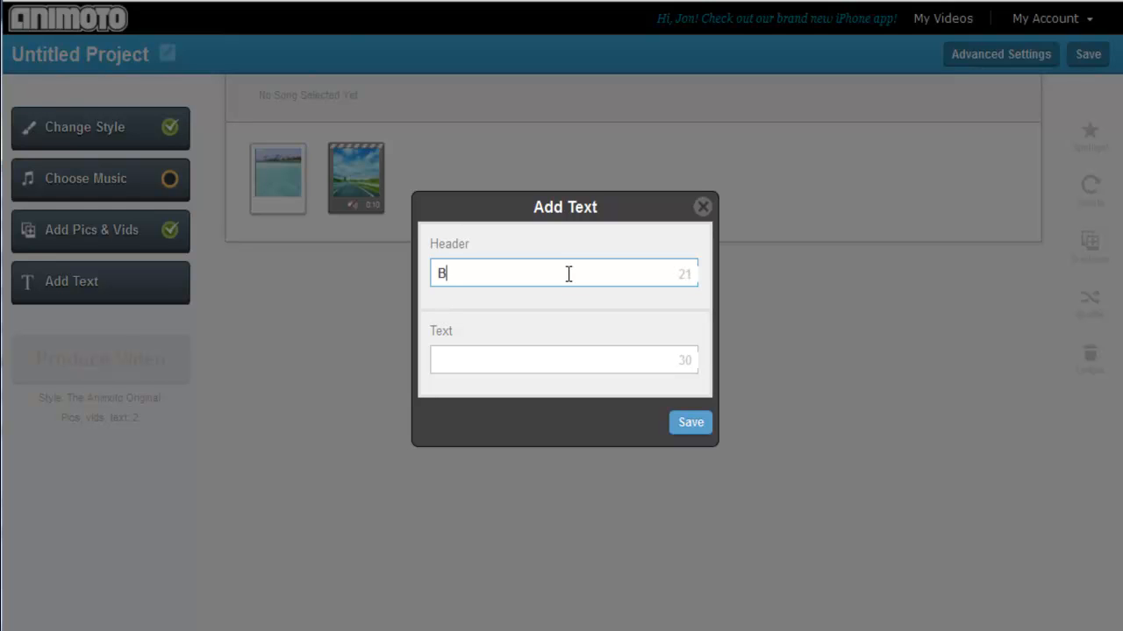
type("b Animoto Review")
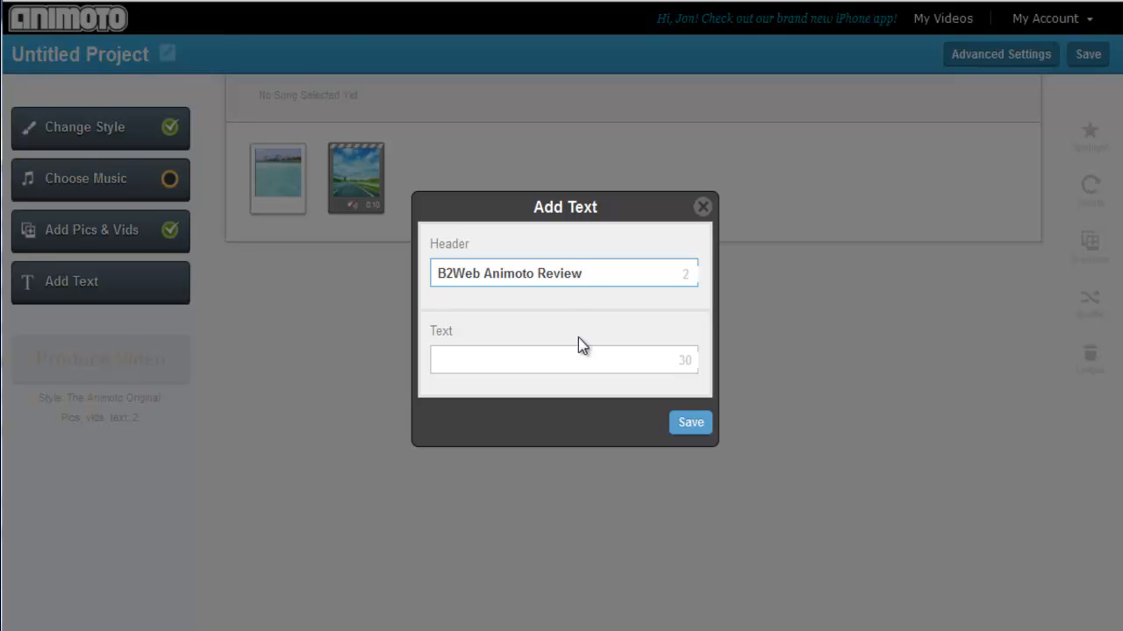
left_click(578, 350)
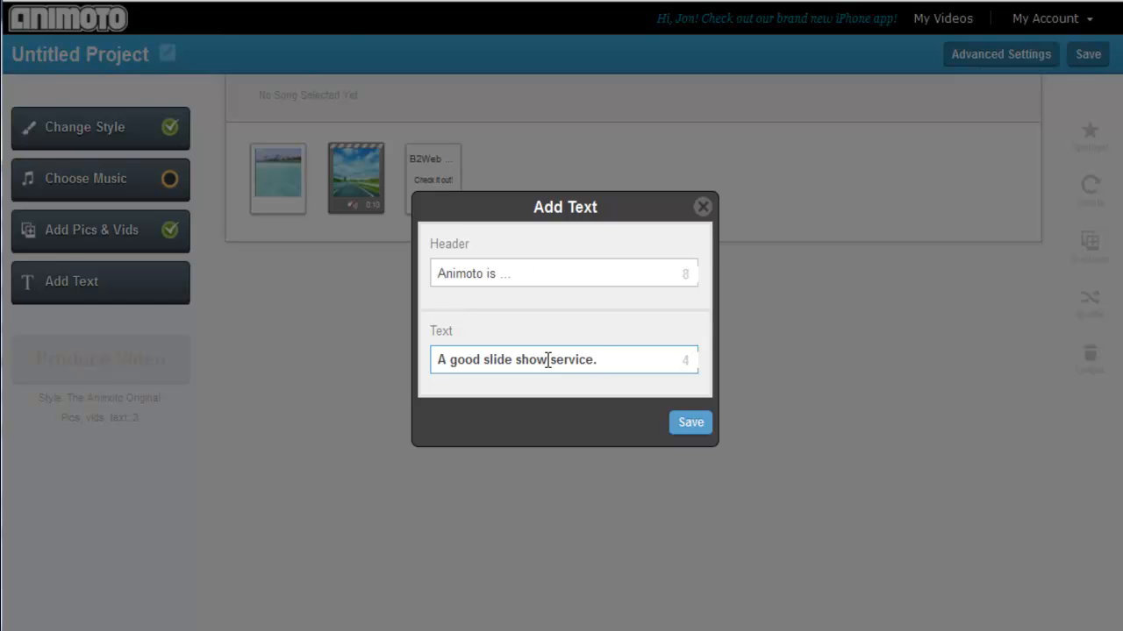
left_click(690, 422)
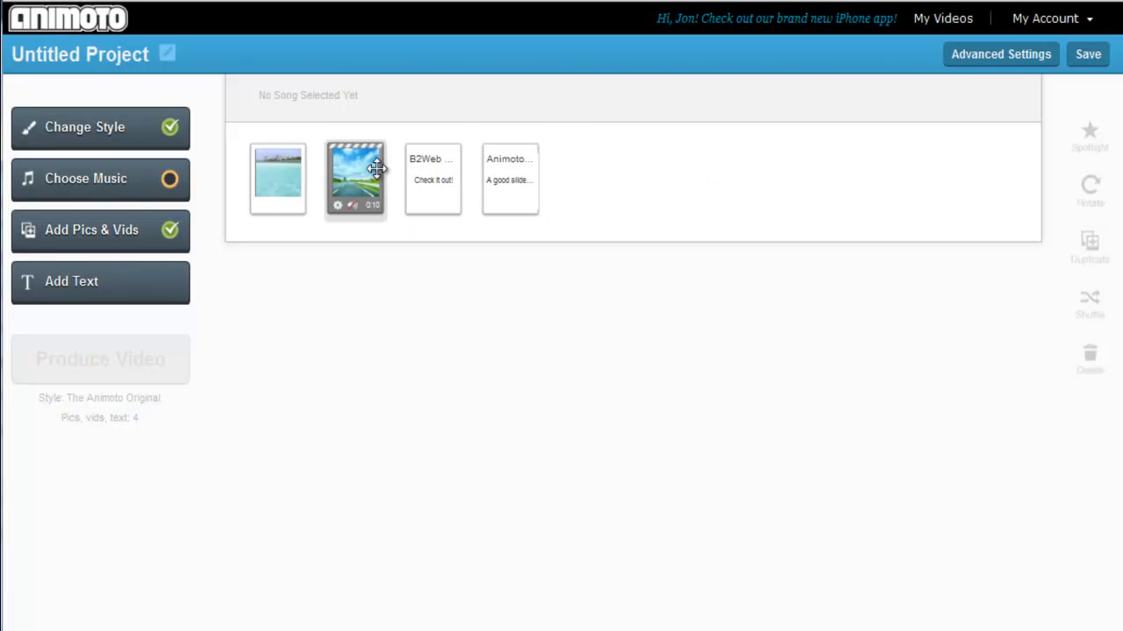
Step: Add the picture of the sun setting over the sea from the Image Library's Nature collection
left_click(117, 238)
left_click(316, 431)
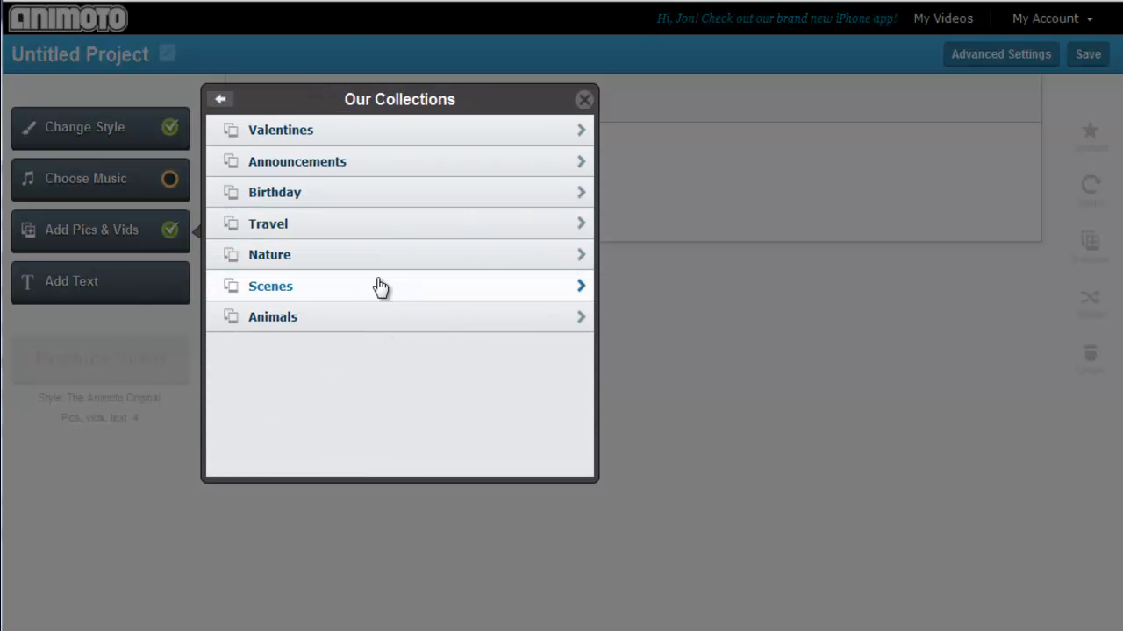
left_click(319, 261)
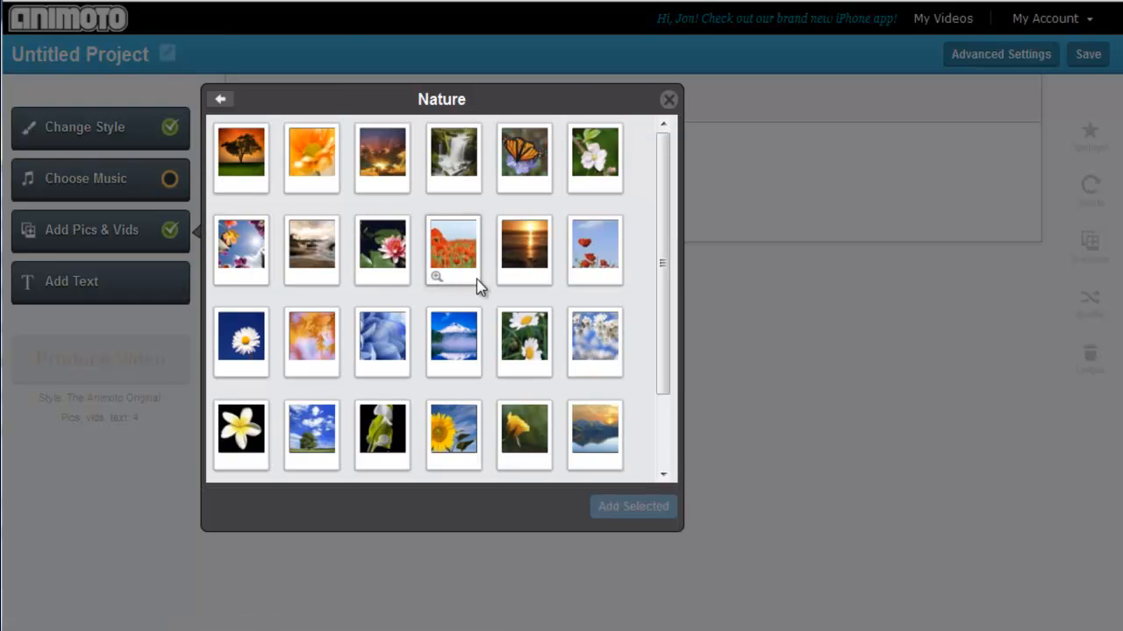
left_click(518, 239)
left_click(611, 506)
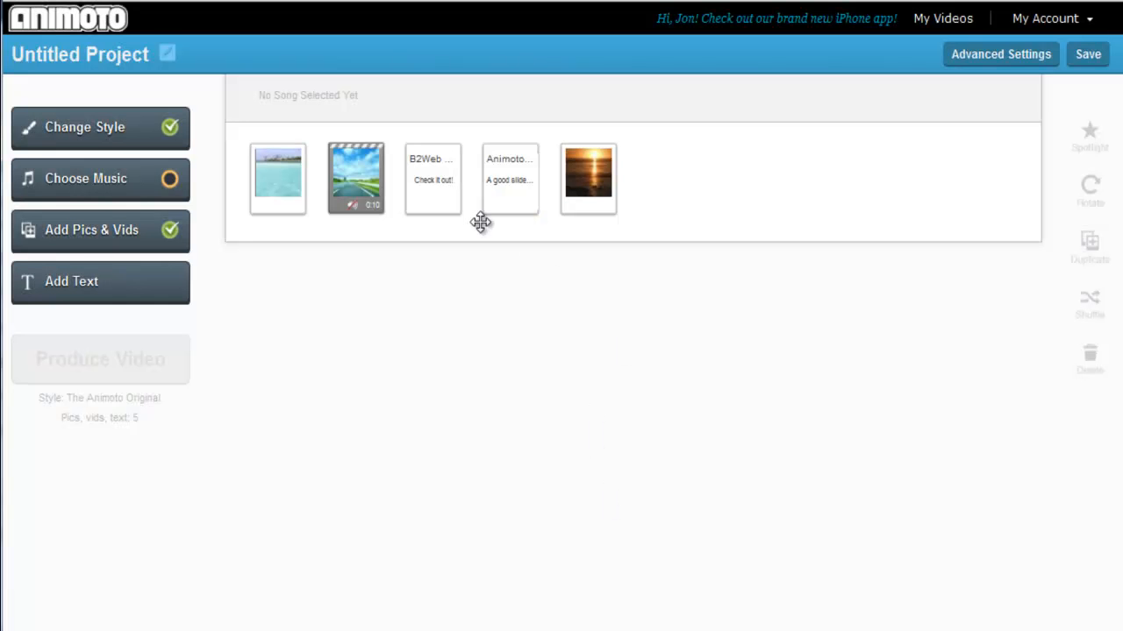
Step: View the header and text of the B2Web Animoto Review slide in its text editor
left_click_drag(430, 201, 409, 193)
left_click(417, 211)
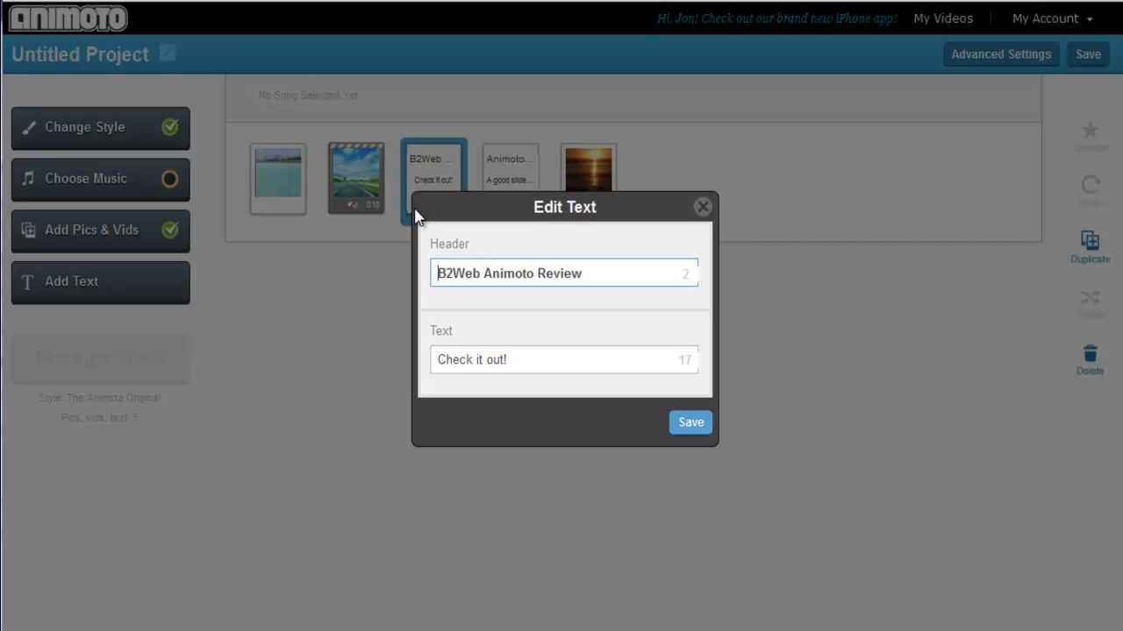
left_click(703, 208)
Step: Move the 'Animoto is ...' text slide out of the video and back in ahead of the sunset picture
left_click_drag(522, 180, 495, 349)
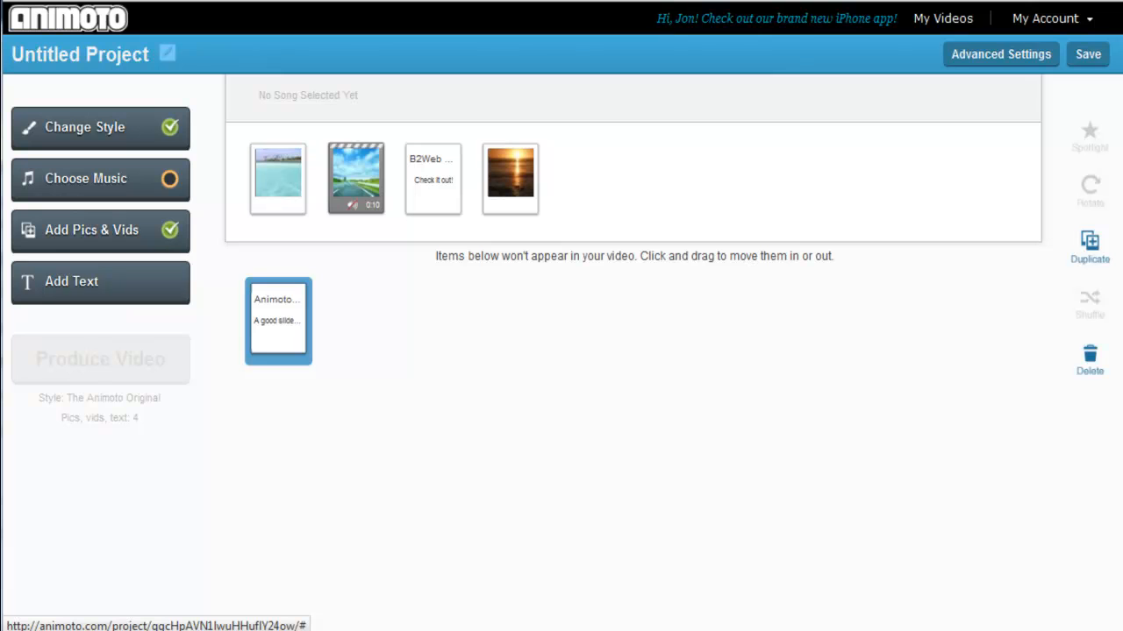
left_click_drag(295, 318, 514, 188)
left_click(355, 364)
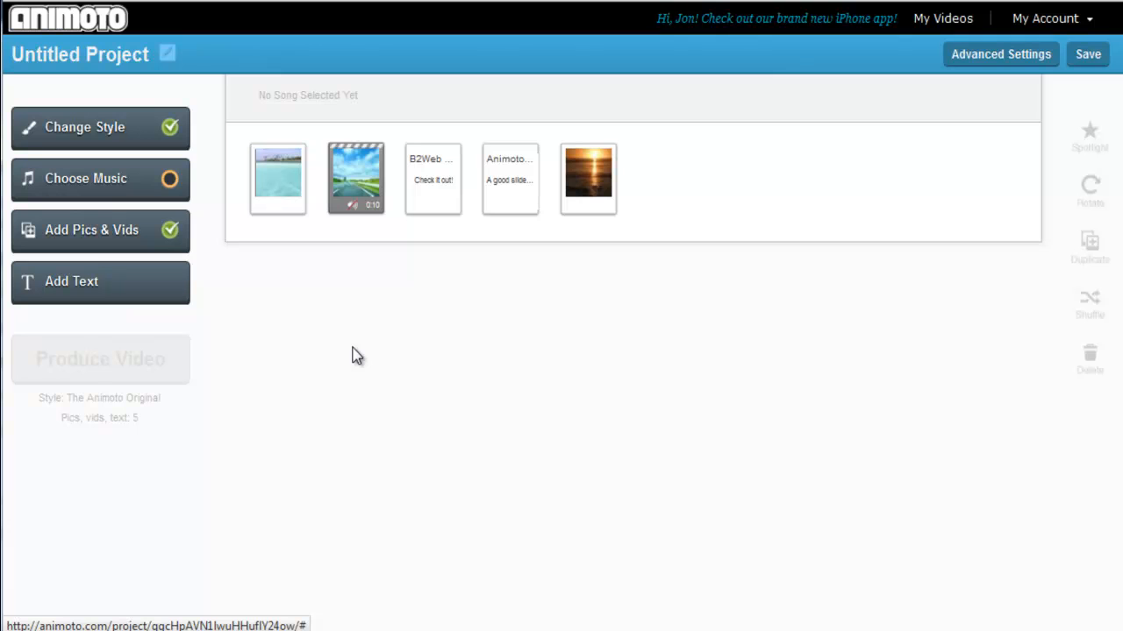
Step: Set the video title to 'Test' in the advanced settings and expand the Credits & Branding options
left_click(997, 58)
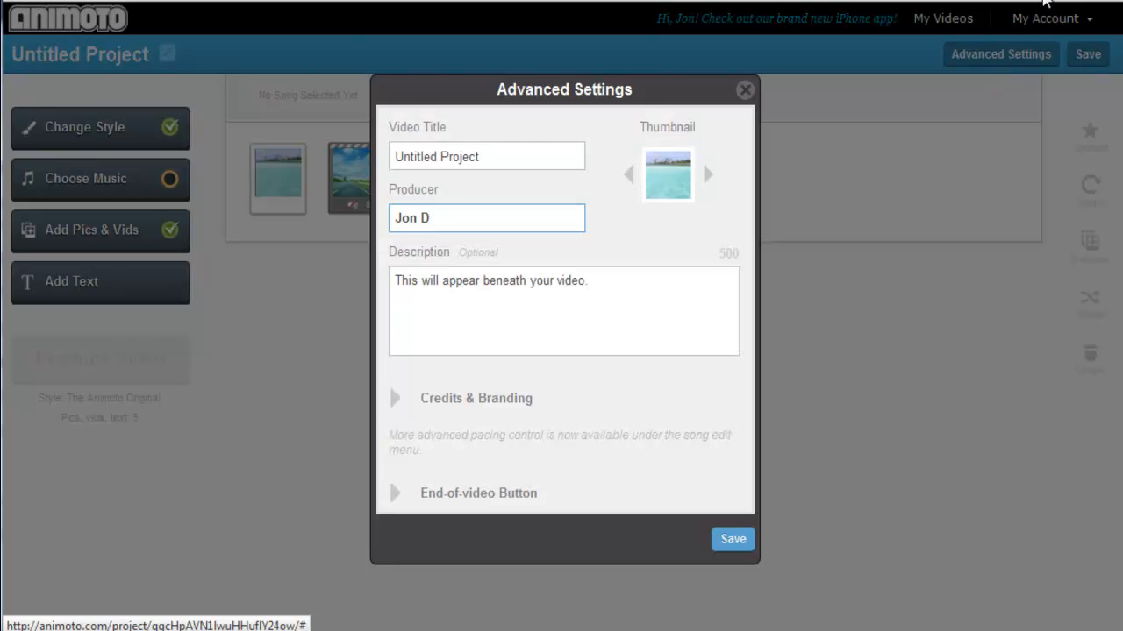
left_click_drag(497, 158, 363, 156)
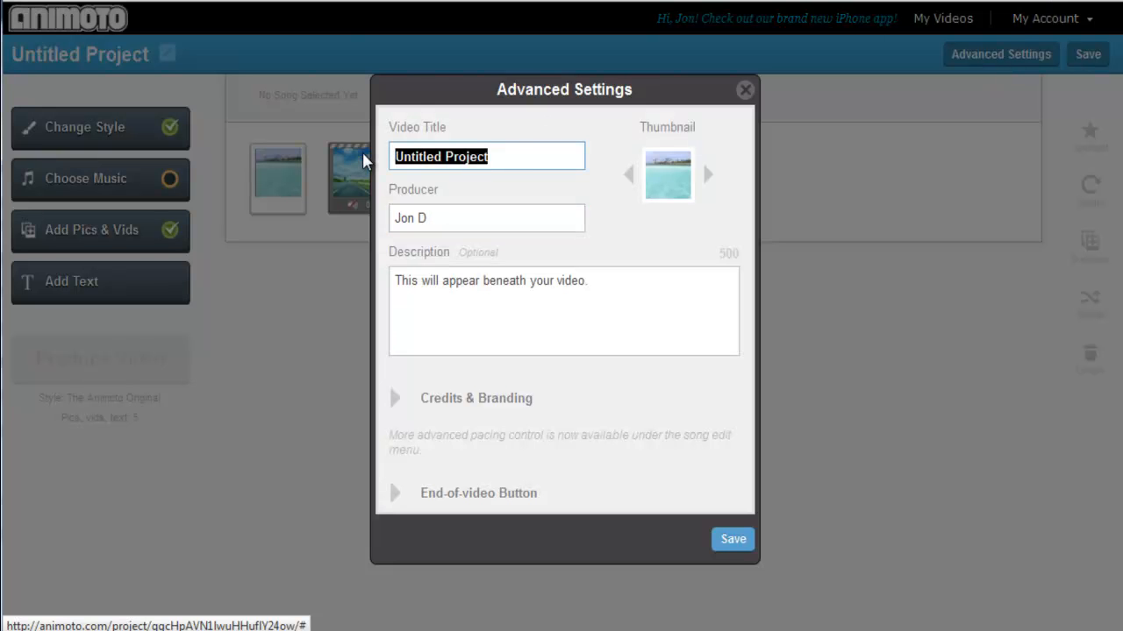
type("Test")
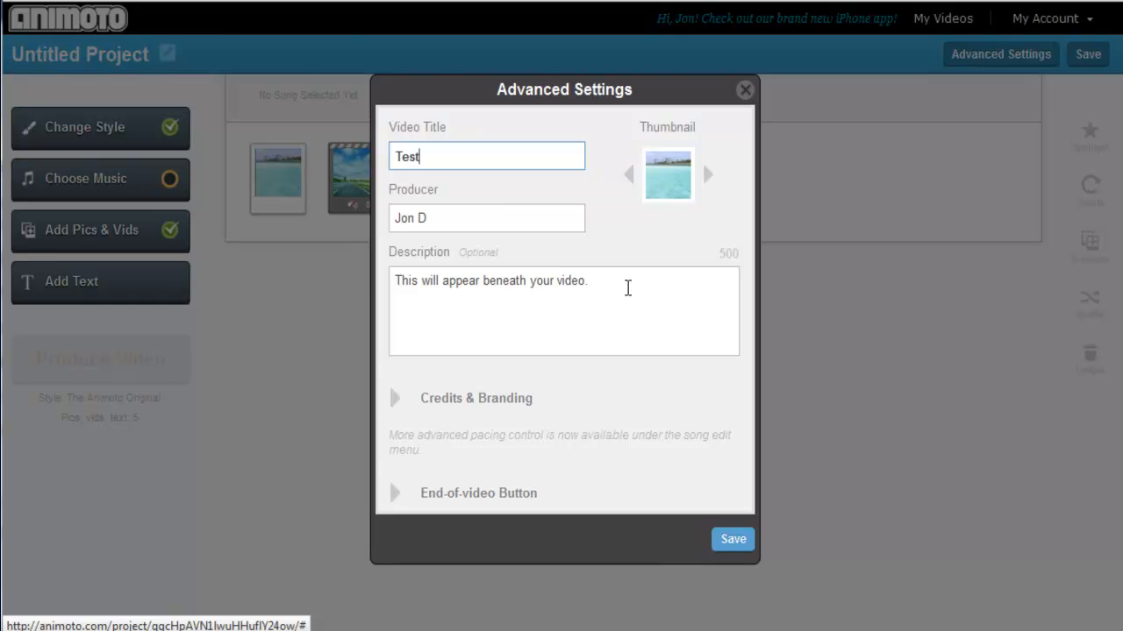
left_click(627, 289)
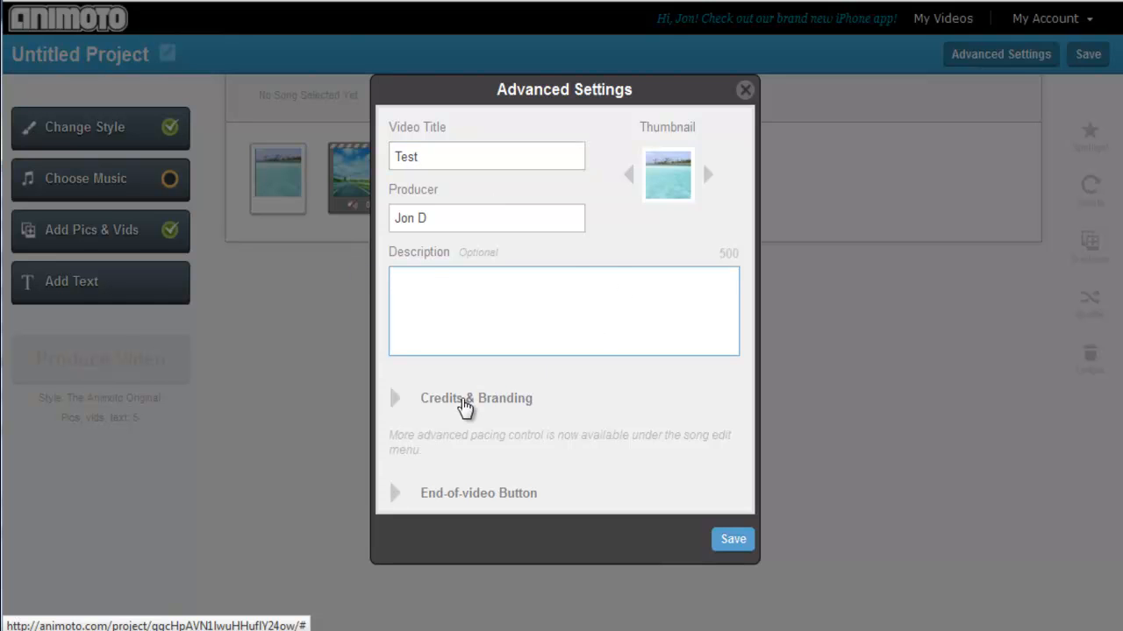
left_click(465, 401)
scroll(576, 394, "down", 1)
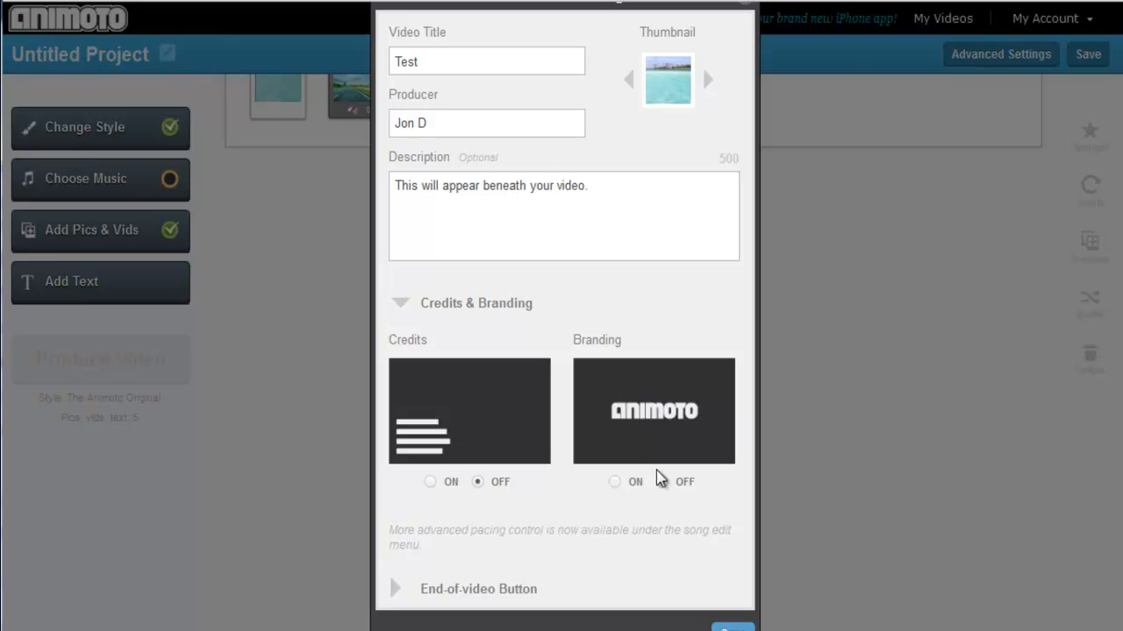
scroll(605, 408, "down", 1)
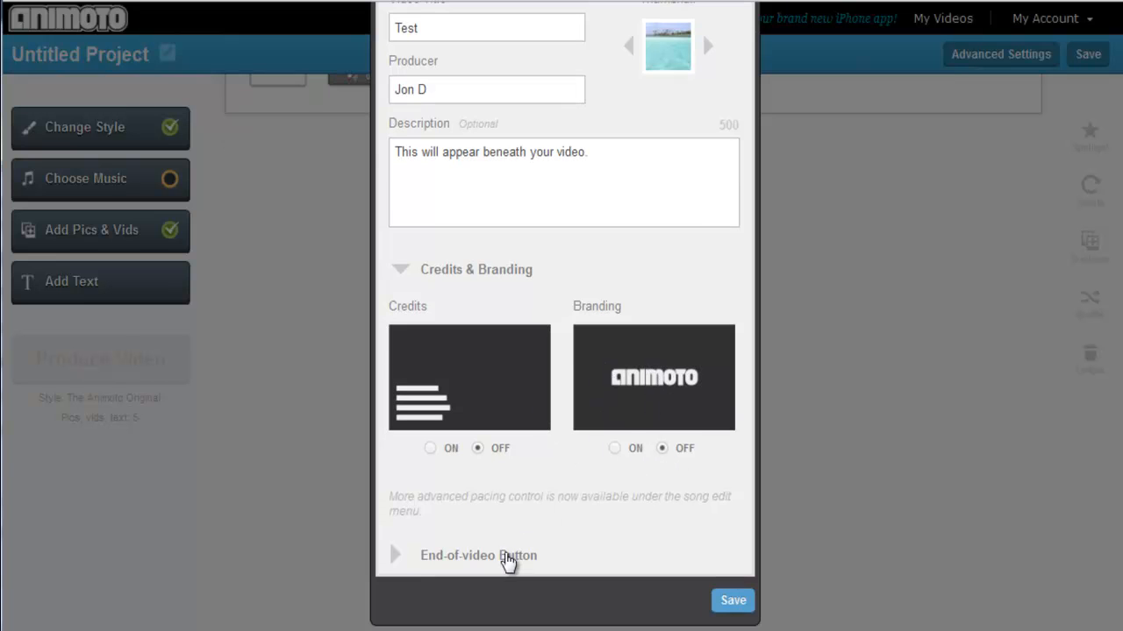
left_click(505, 555)
left_click(592, 478)
type("Click ")
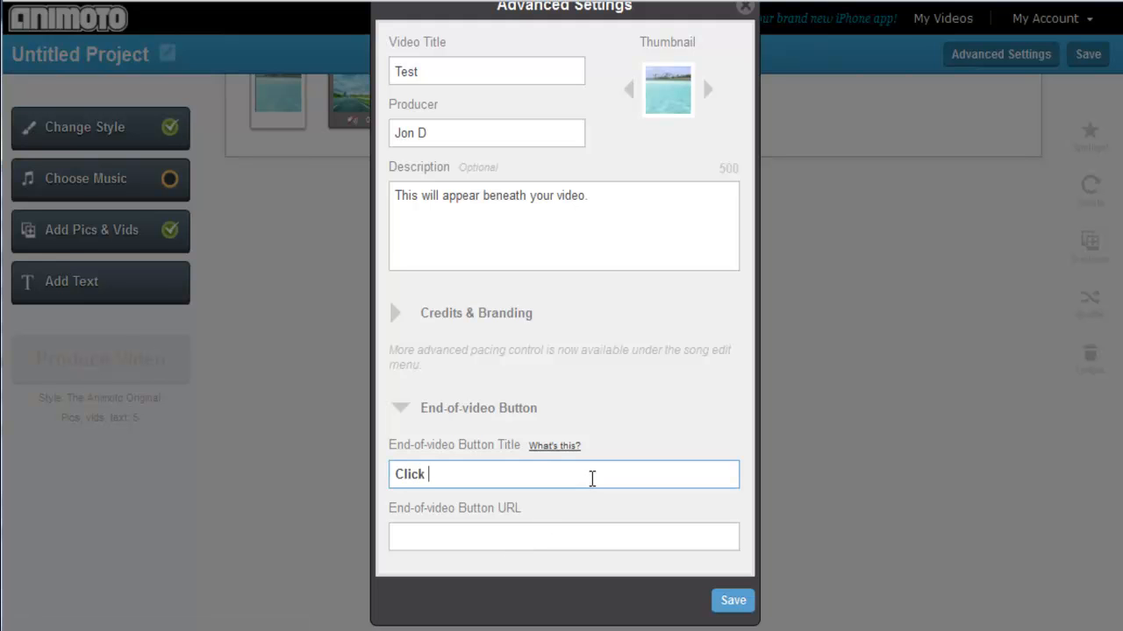
type("Here for Animoto")
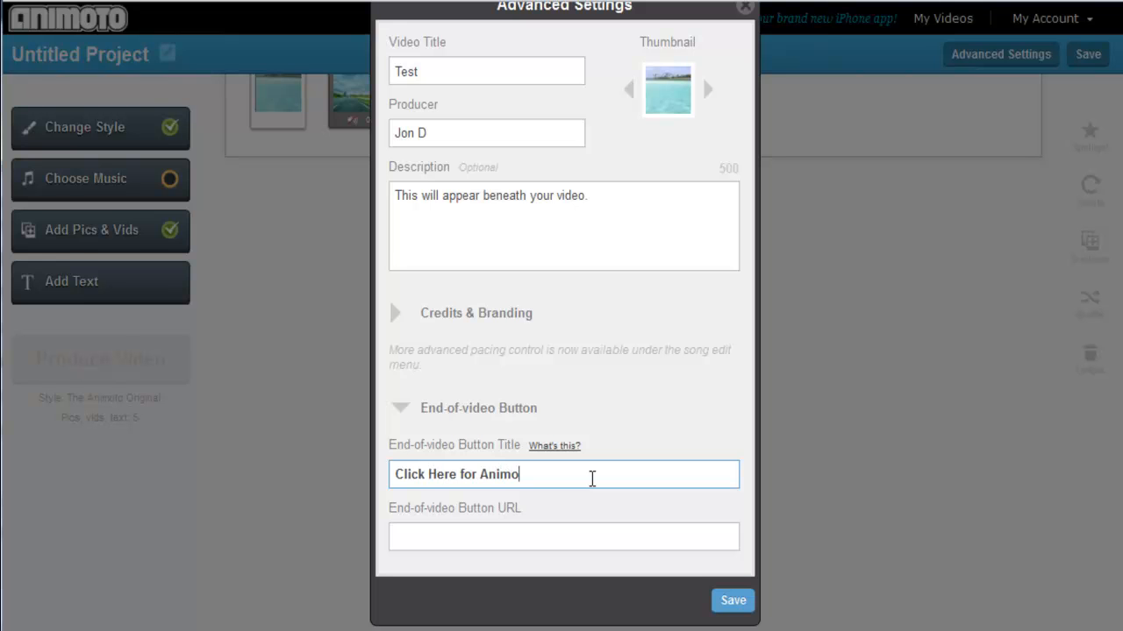
left_click(551, 531)
type("http://www...")
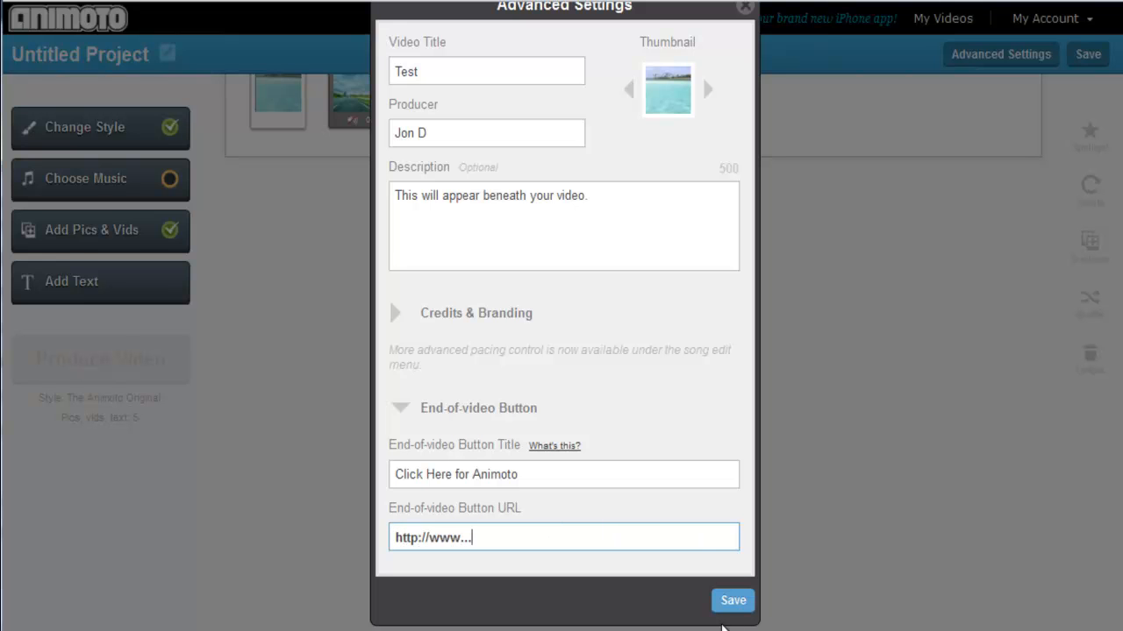
Step: Clear the end-of-video button's URL and title and save the advanced settings
left_click_drag(494, 536, 402, 539)
key("BackSpace")
left_click_drag(527, 473, 380, 475)
key("BackSpace")
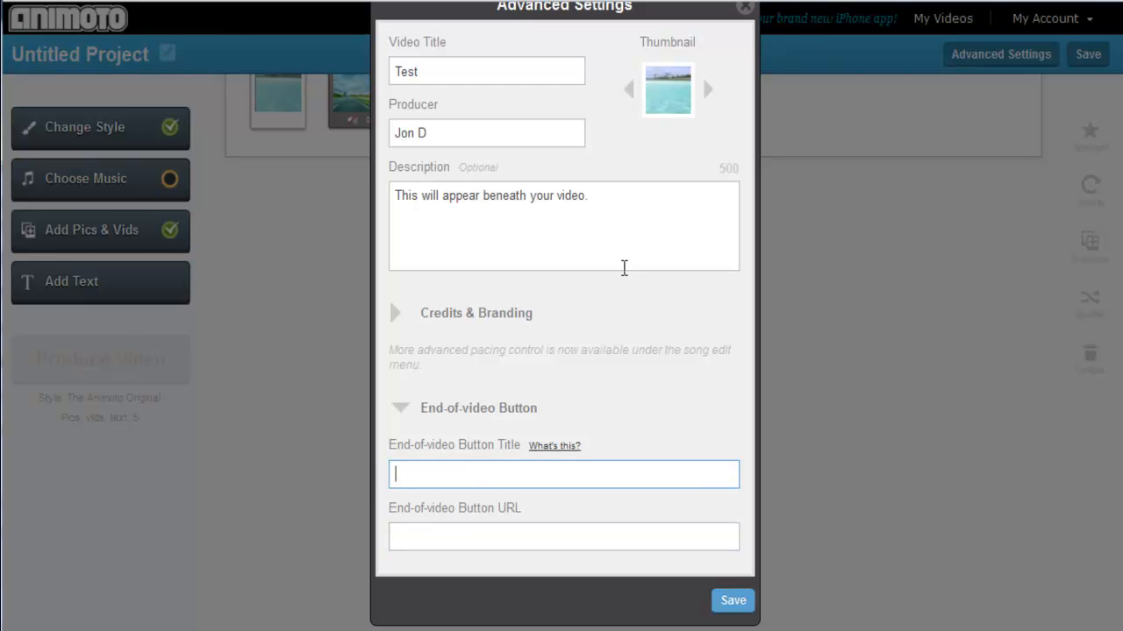
left_click(733, 601)
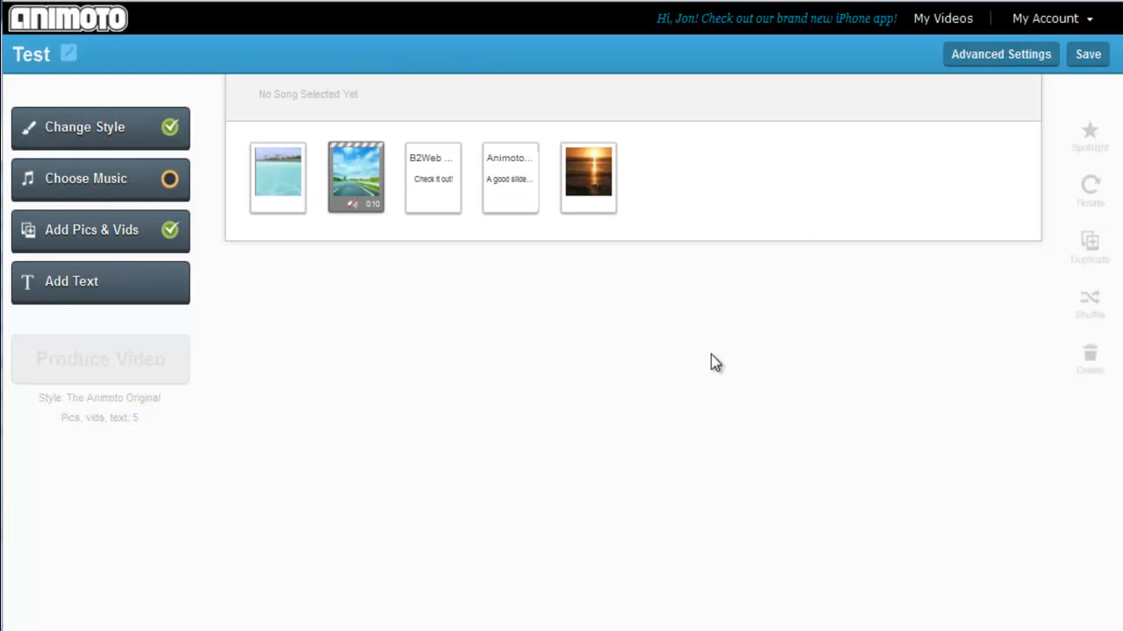
Step: Spotlight the picture of the turquoise sea at the start of the video
left_click(286, 184)
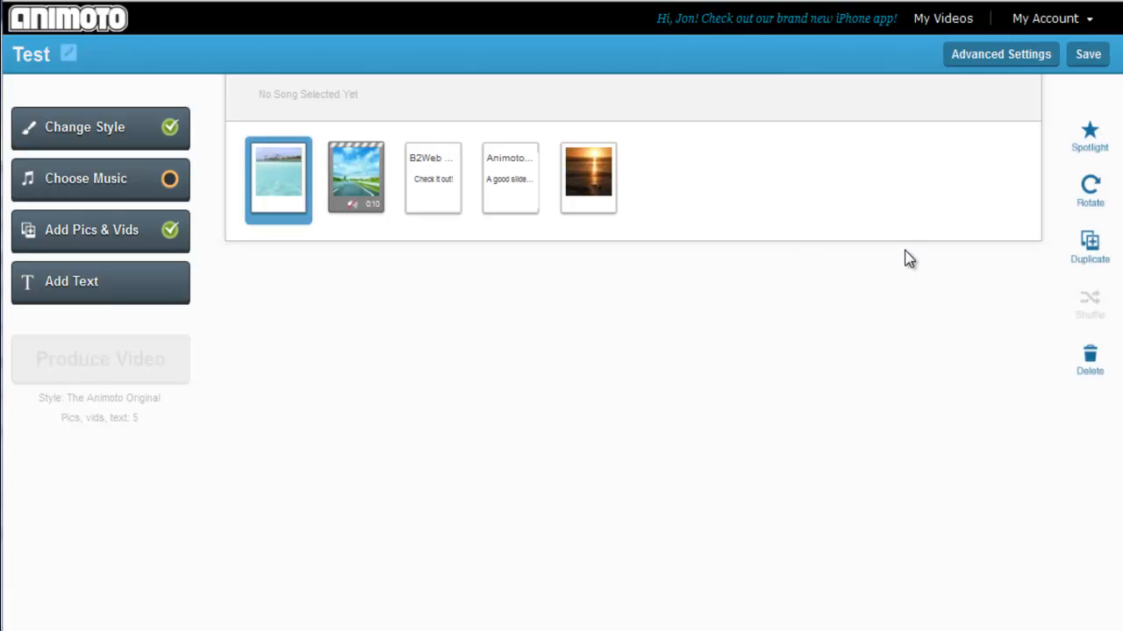
left_click(1077, 151)
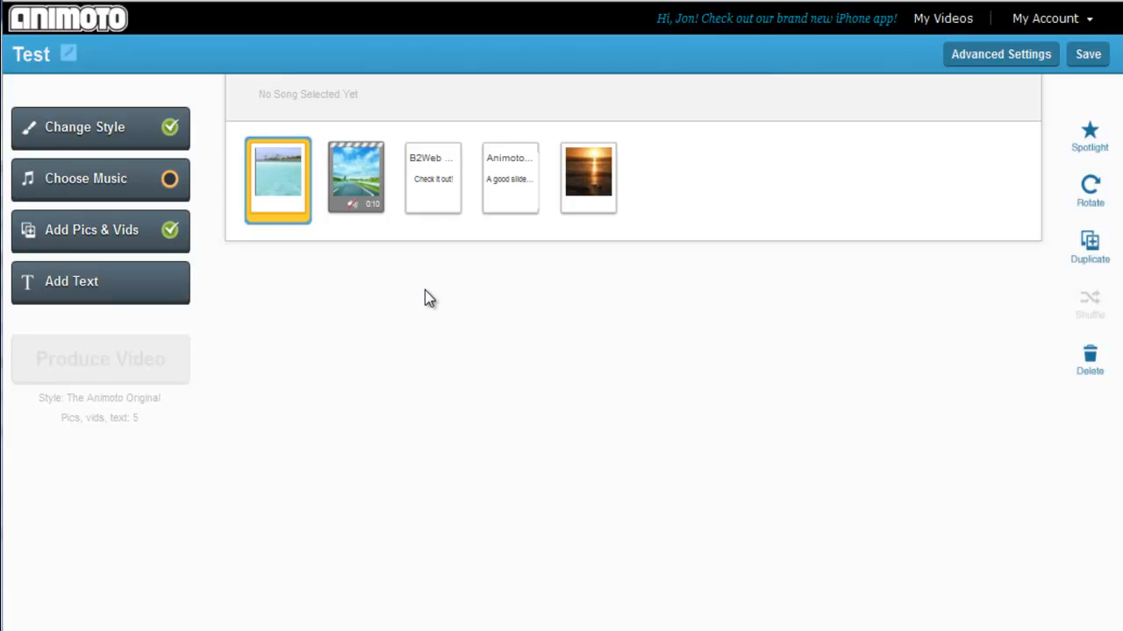
Step: Preview 'Believe (Instrumental)', 'Bengal Bay Sunset' and 'Blind Blue Sky' from the Full Music Library's Instrumental genre and add 'Blind Blue Sky' to the video
left_click(167, 184)
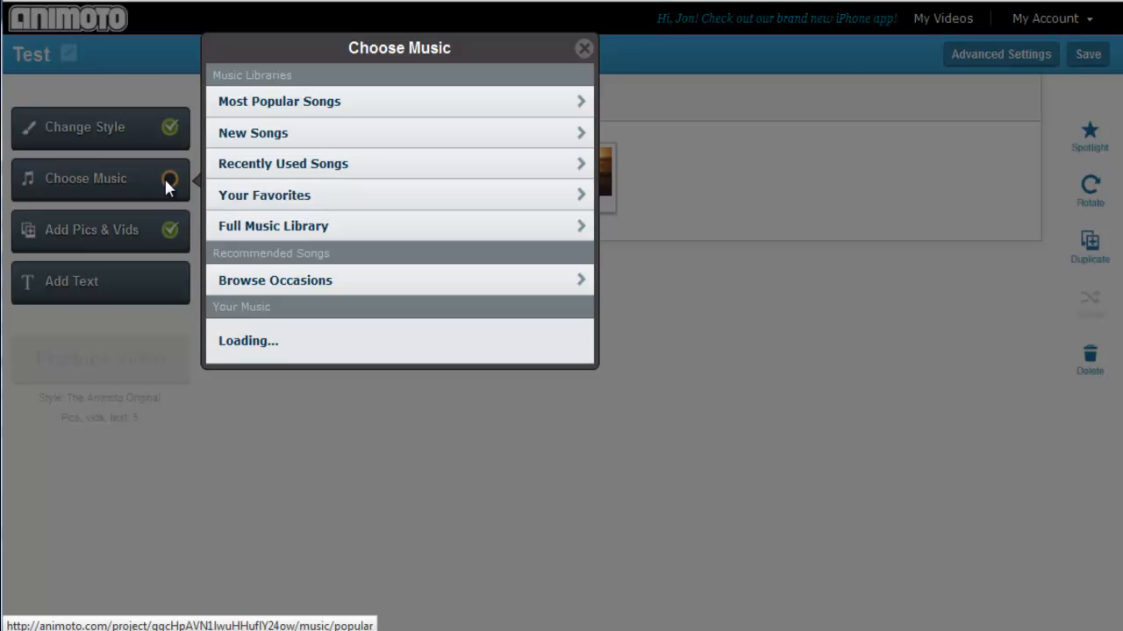
left_click(378, 234)
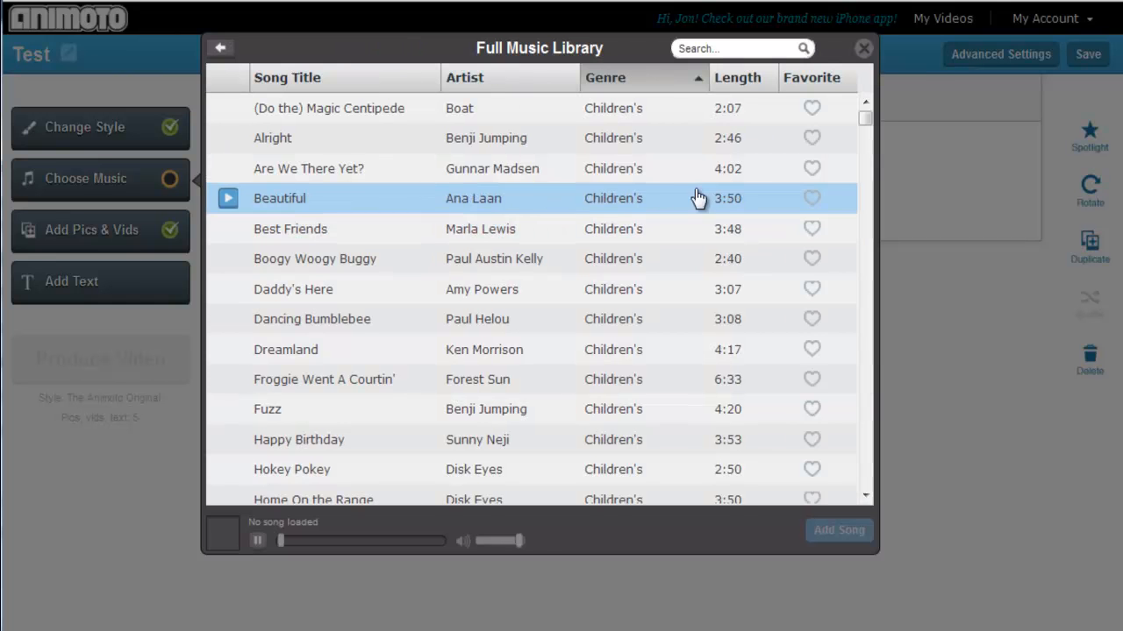
left_click_drag(869, 126, 868, 180)
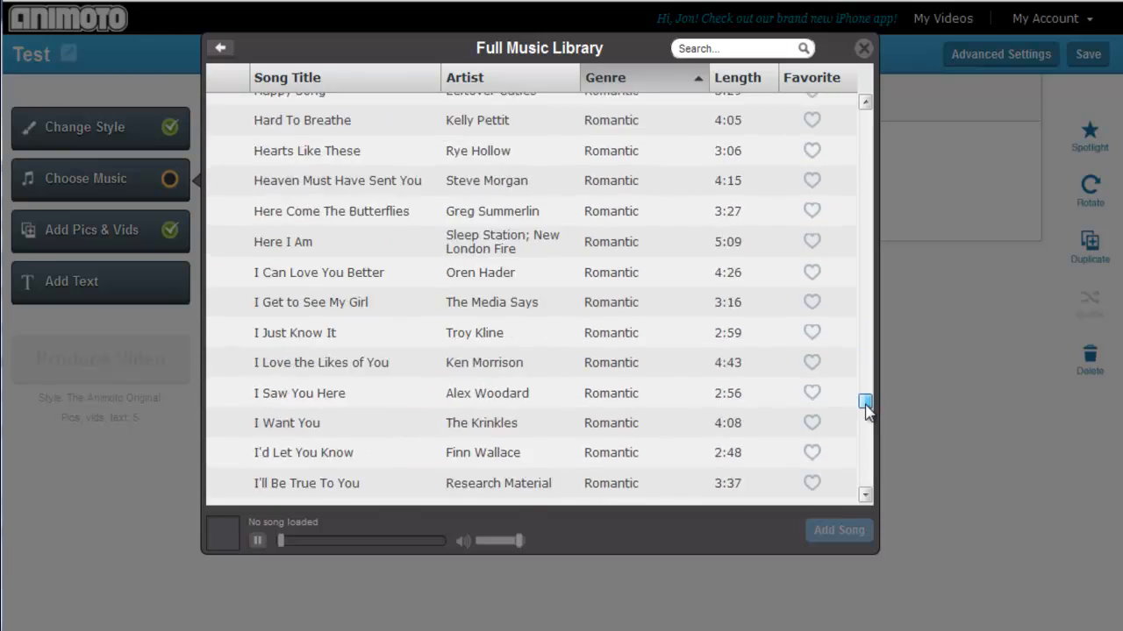
left_click_drag(864, 436, 862, 277)
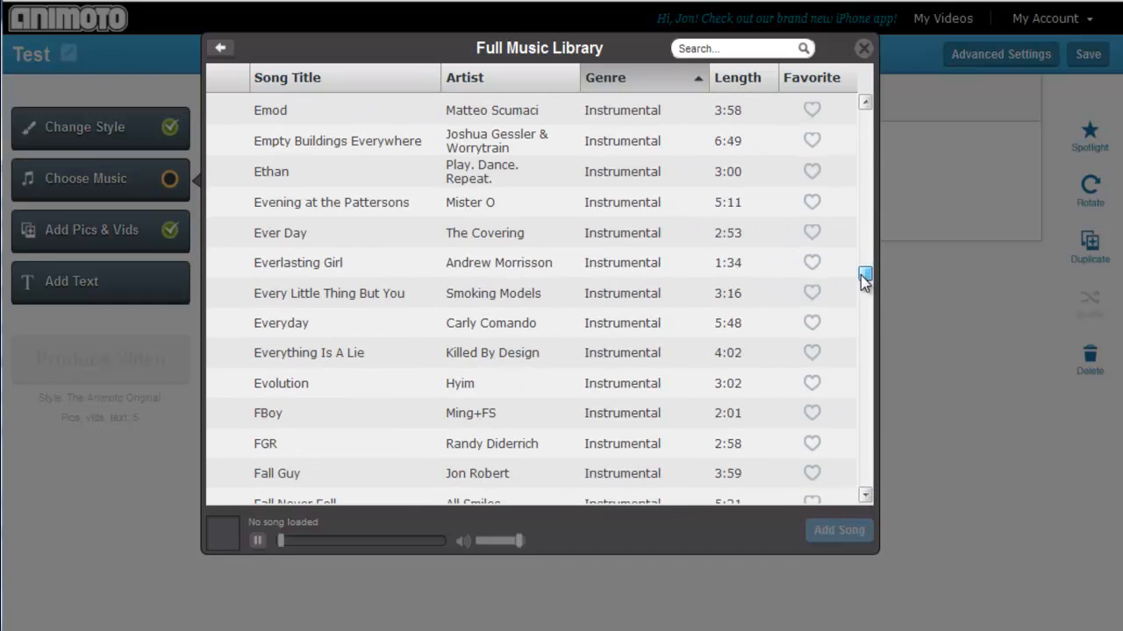
scroll(326, 326, "up", 2)
scroll(325, 321, "up", 10)
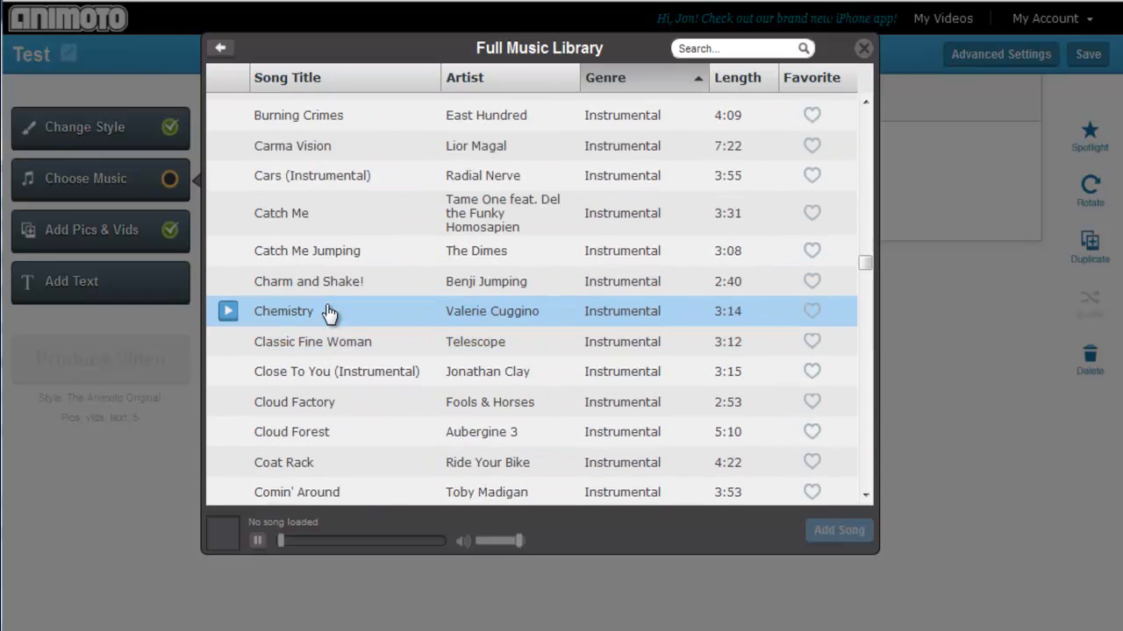
scroll(329, 314, "up", 2)
scroll(329, 302, "up", 5)
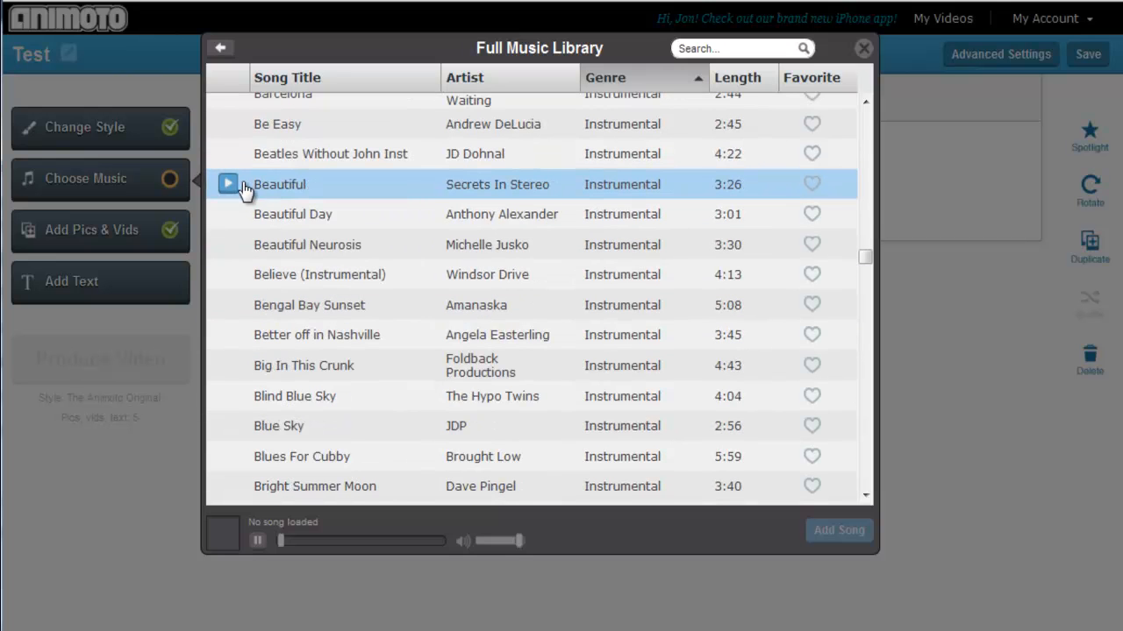
left_click(228, 277)
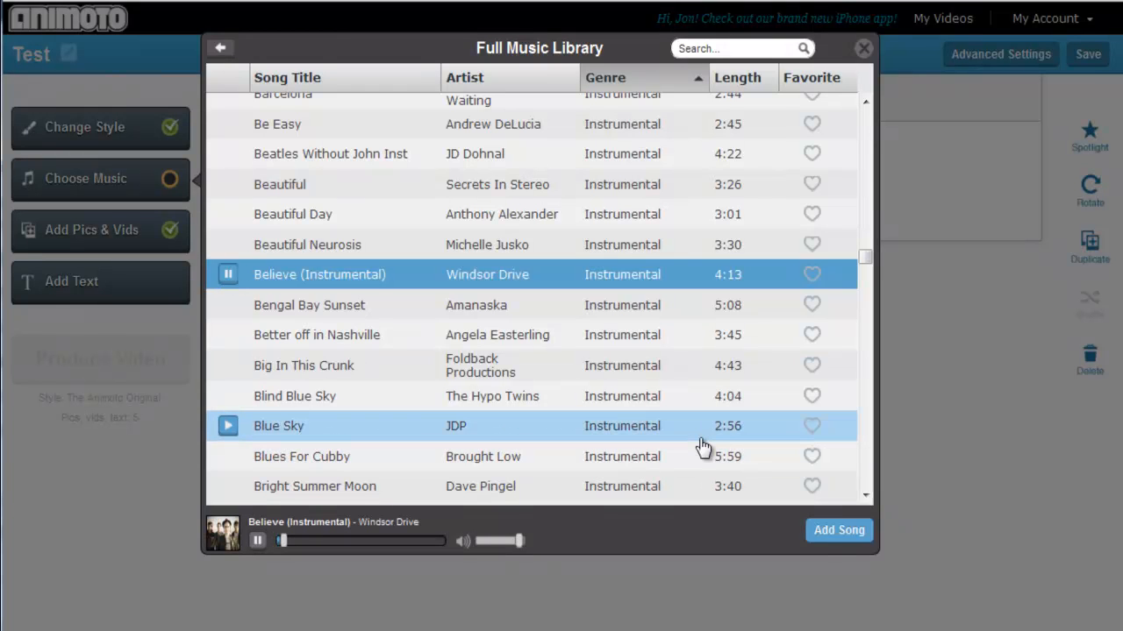
left_click(228, 306)
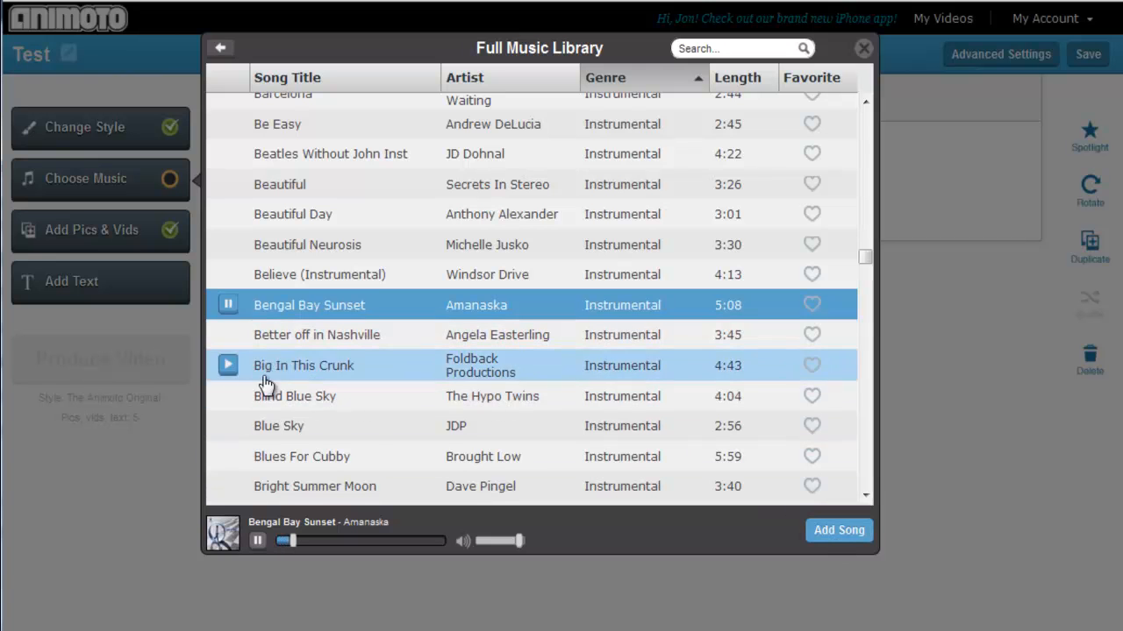
left_click(231, 400)
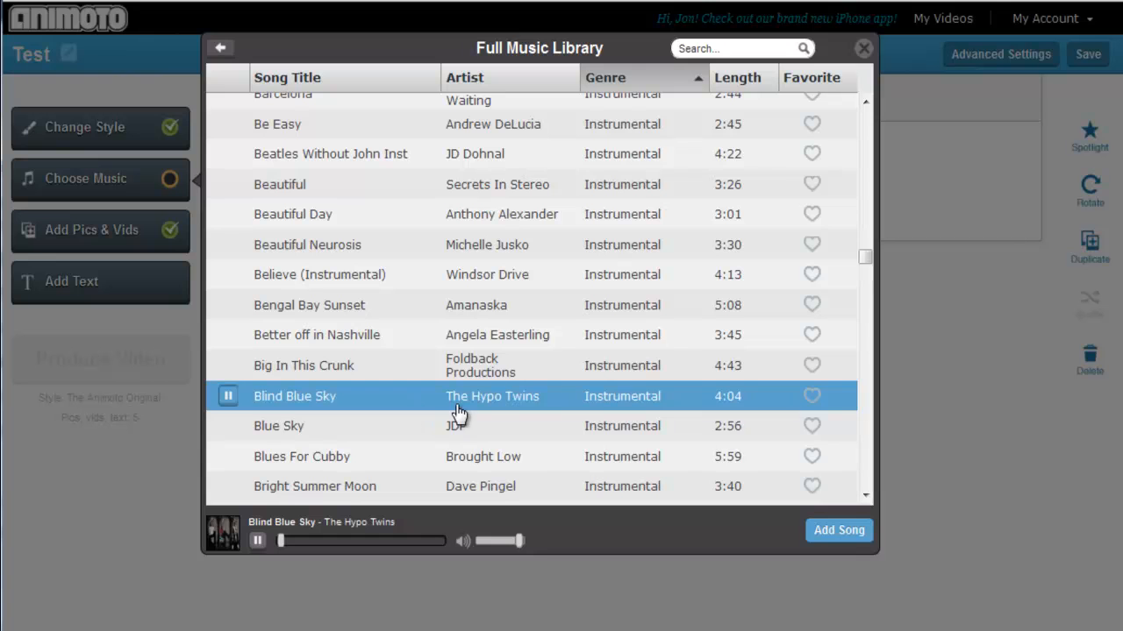
left_click(839, 530)
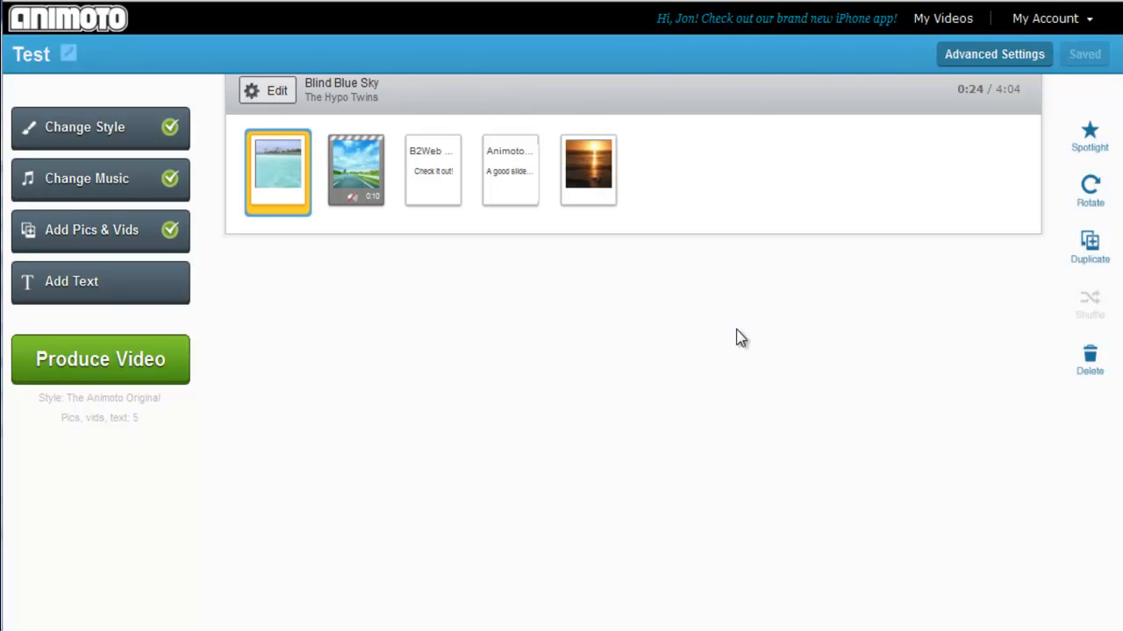
Step: Set the image pacing for 'Blind Blue Sky' one notch past the middle towards Faster / More Images and save the song settings
left_click(178, 179)
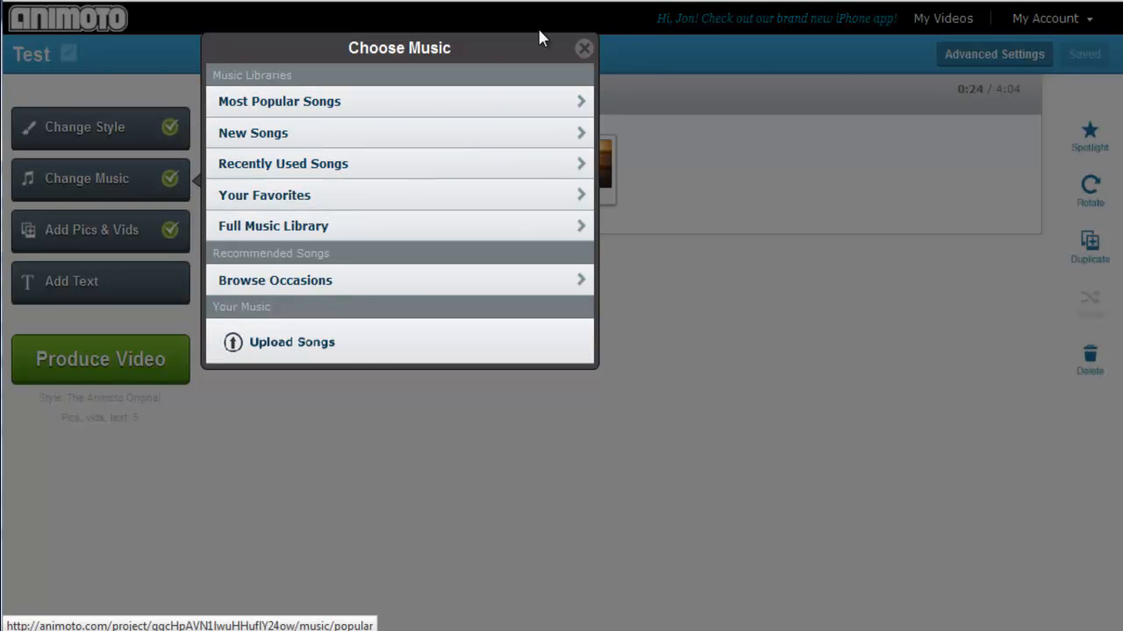
left_click(582, 49)
left_click(263, 93)
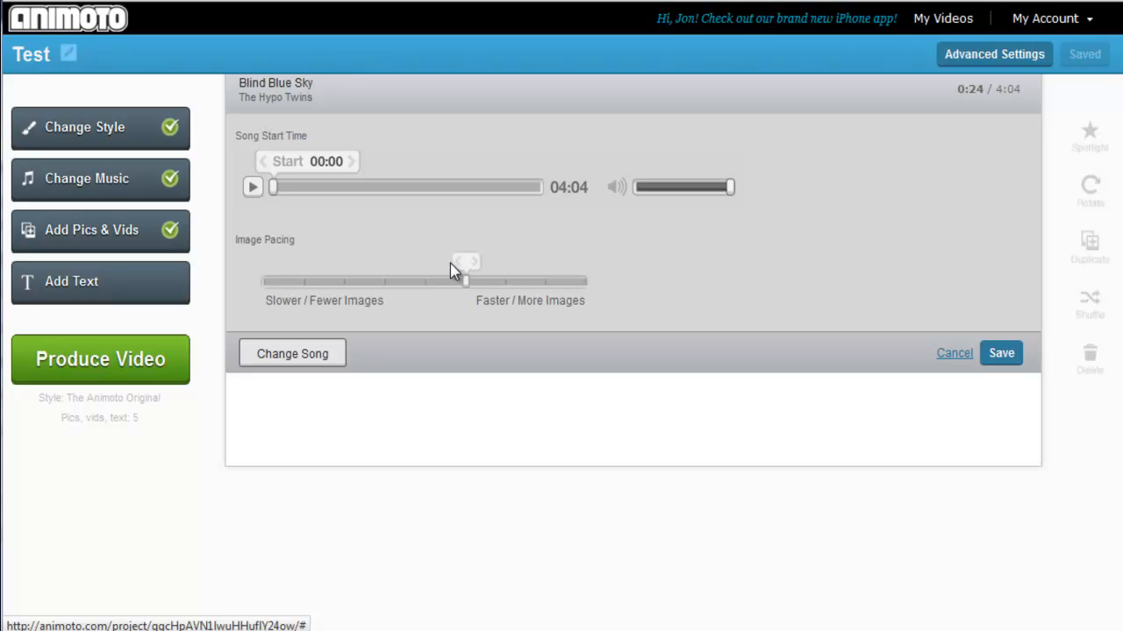
left_click(434, 261)
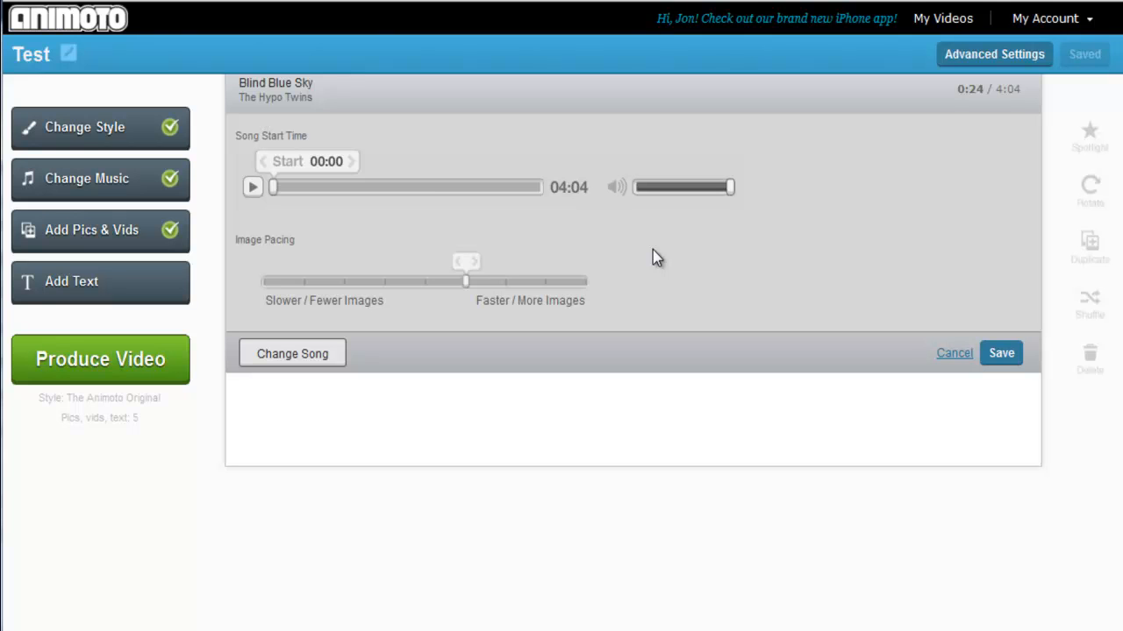
left_click(1017, 352)
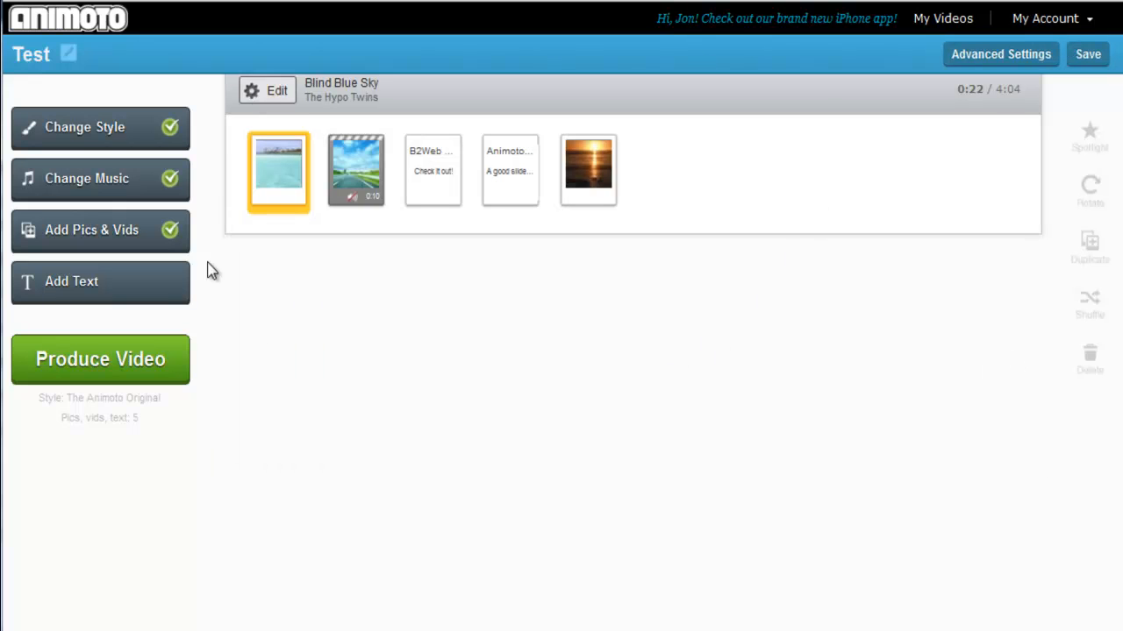
left_click(156, 229)
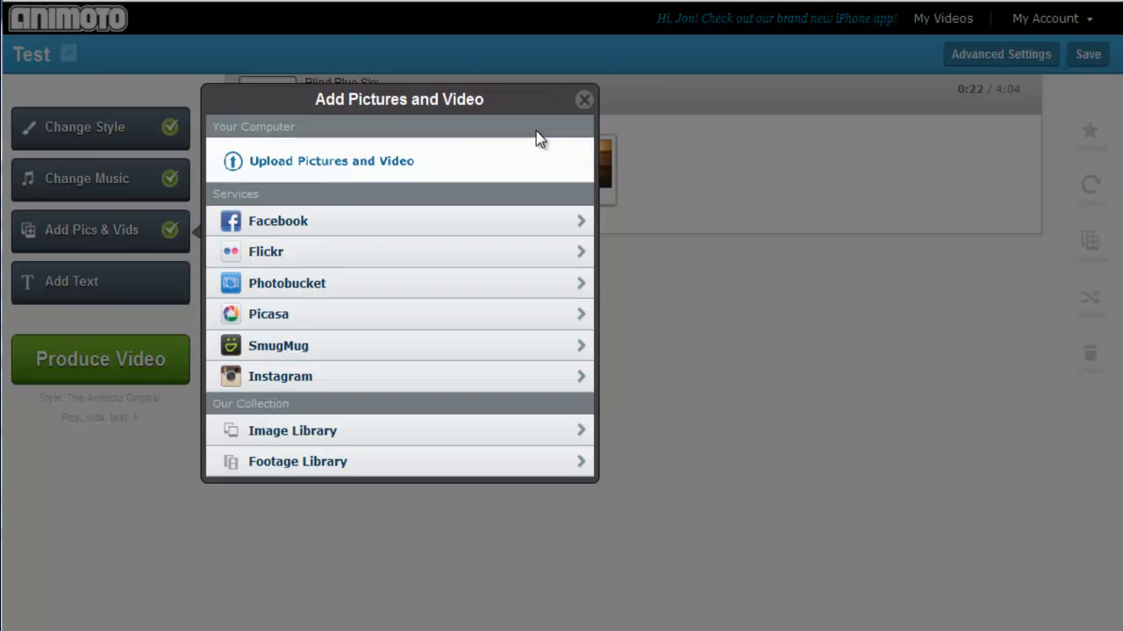
left_click(584, 101)
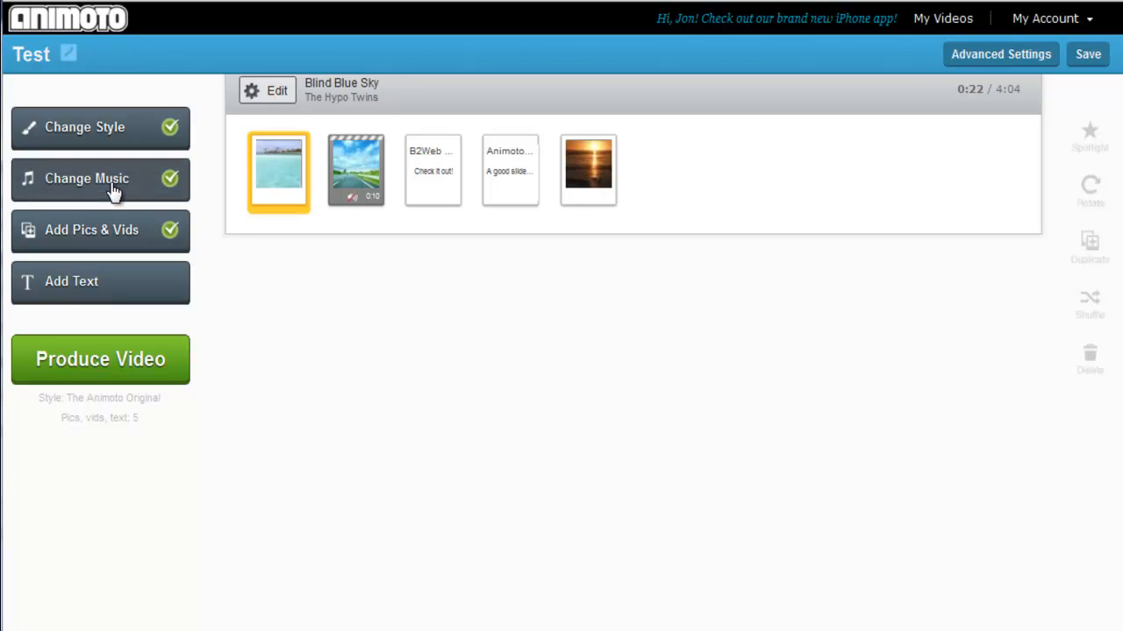
left_click(136, 176)
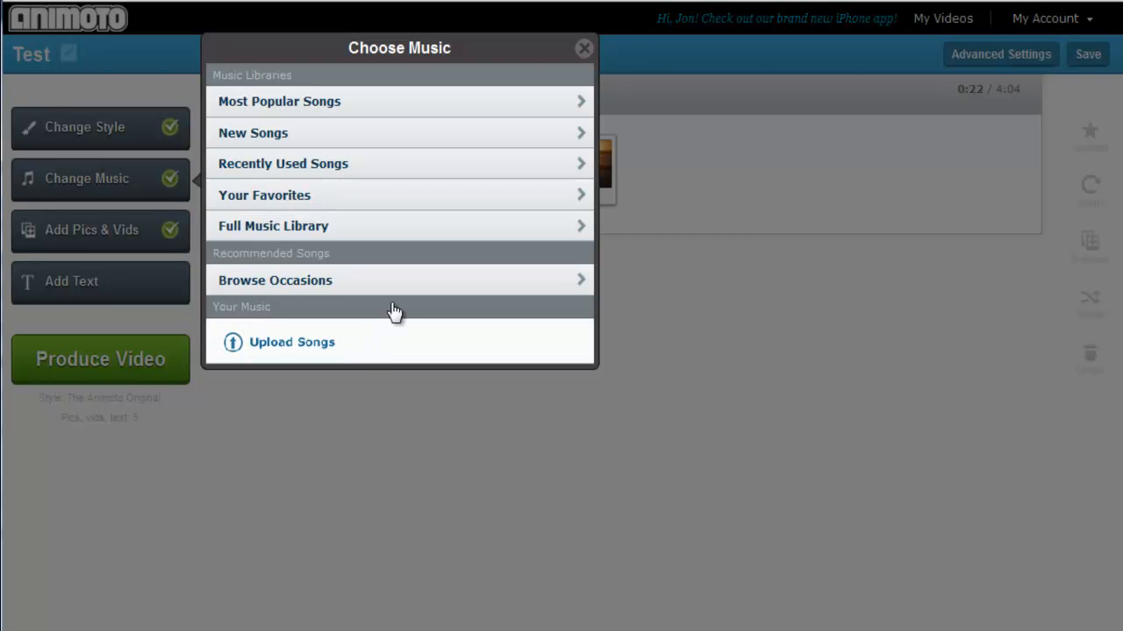
left_click(584, 50)
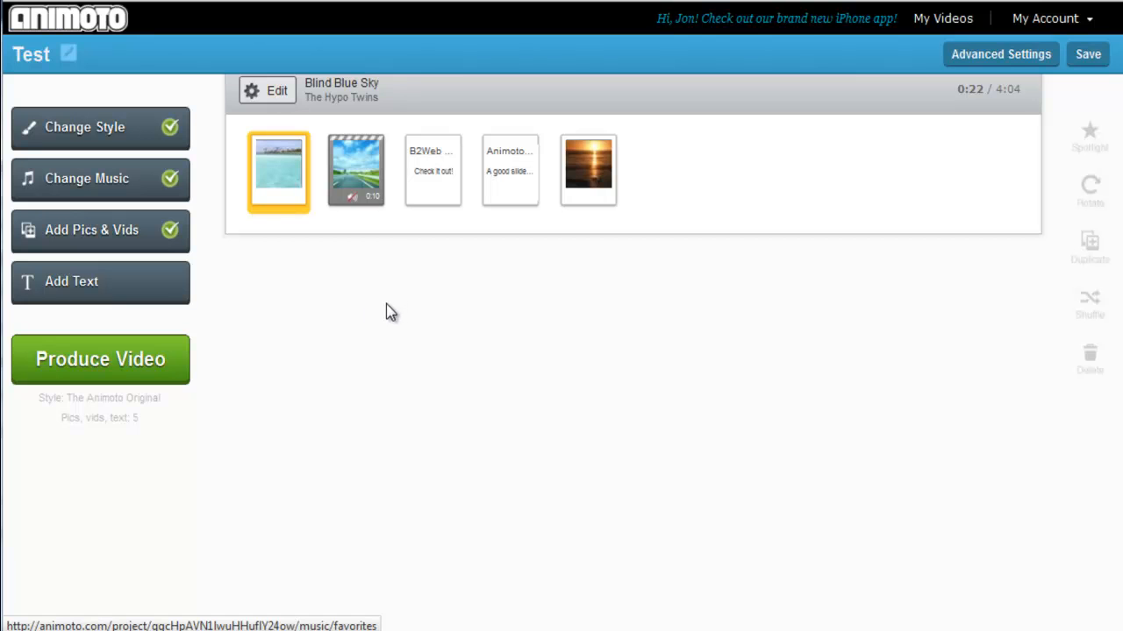
Step: Produce the video and play the finished result on its video page
left_click(141, 361)
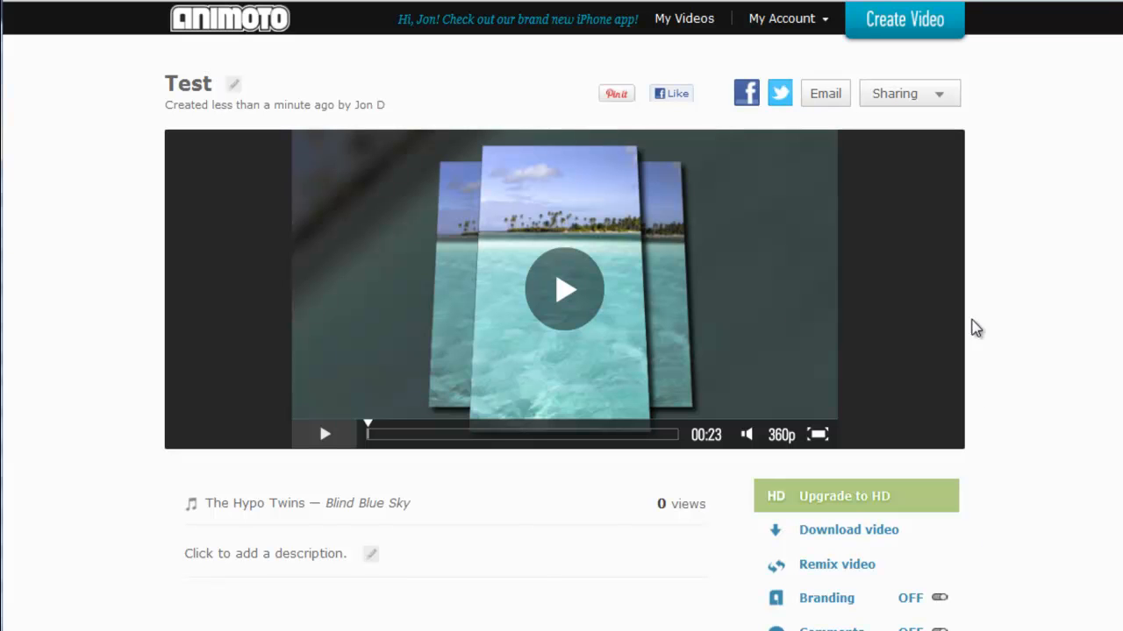
left_click(557, 286)
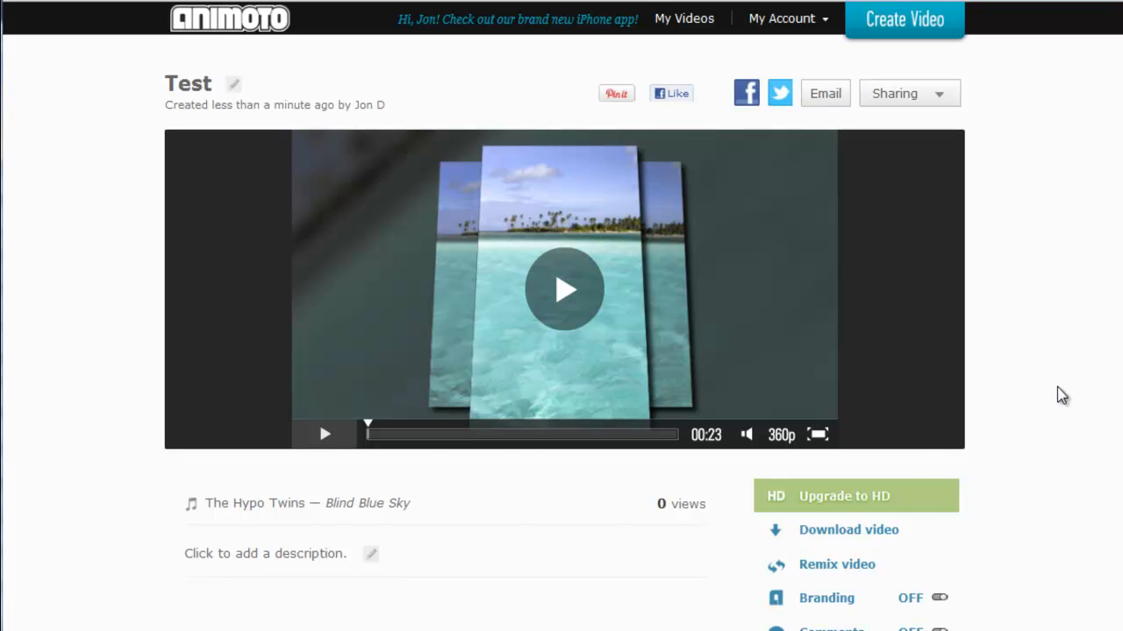
Step: Examine the formats and resolutions offered for downloading the video, and return to the video page
scroll(1057, 387, "down", 1)
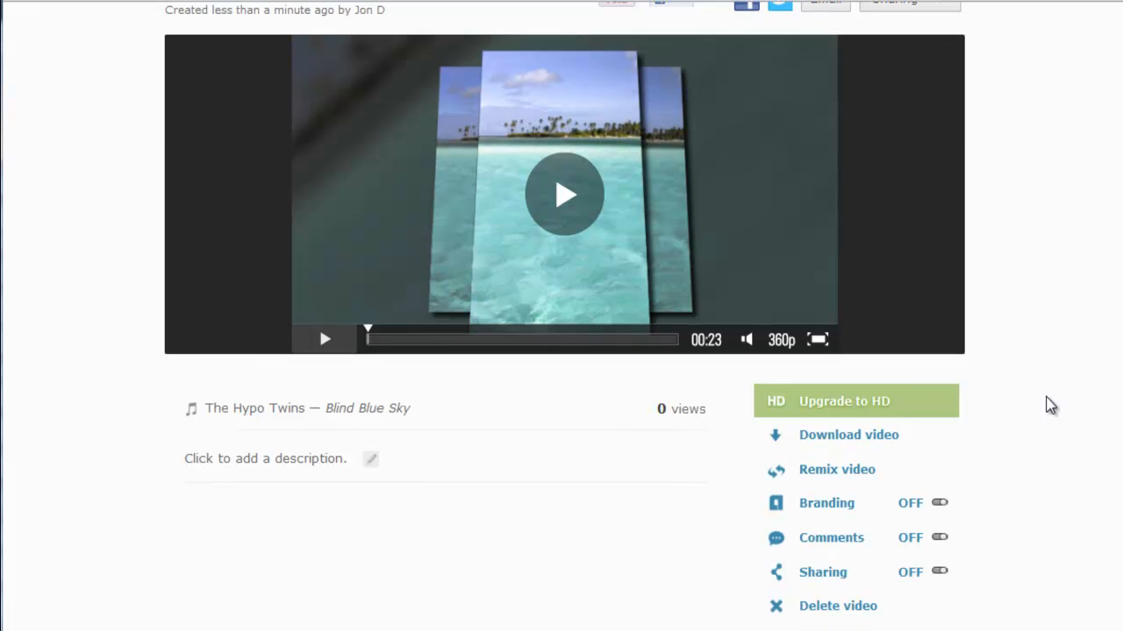
left_click(867, 441)
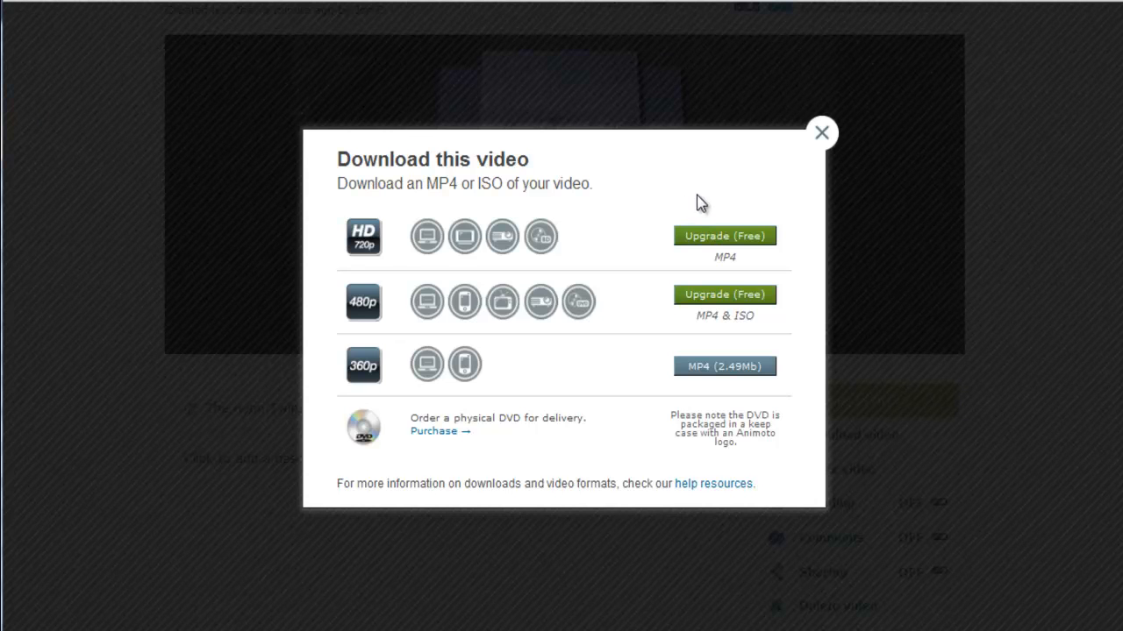
left_click(822, 135)
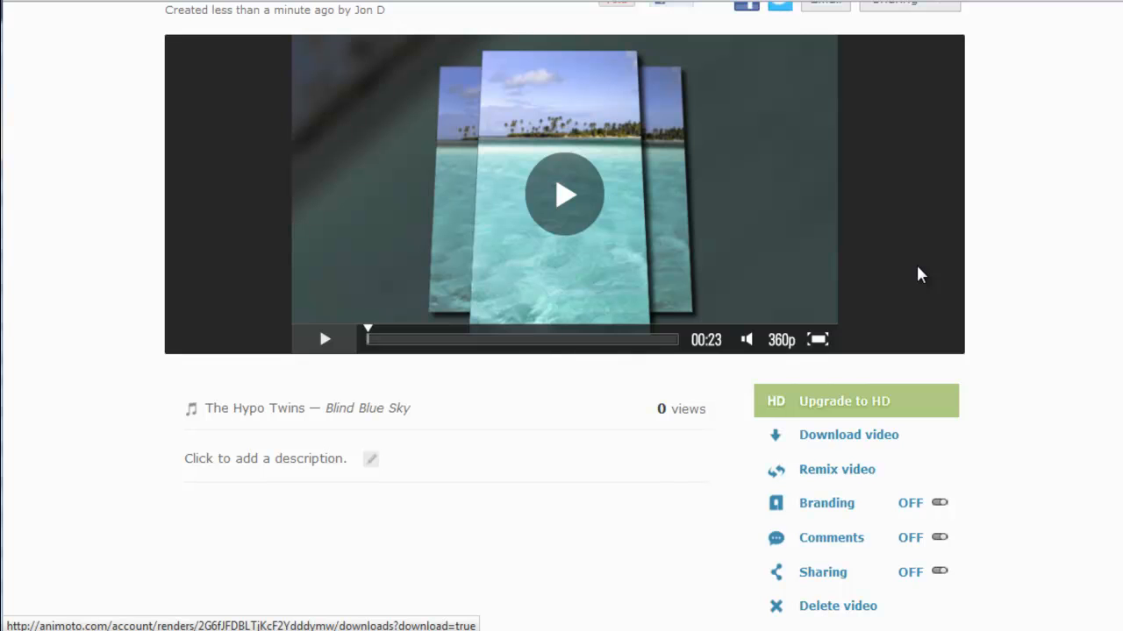
scroll(967, 304, "up", 2)
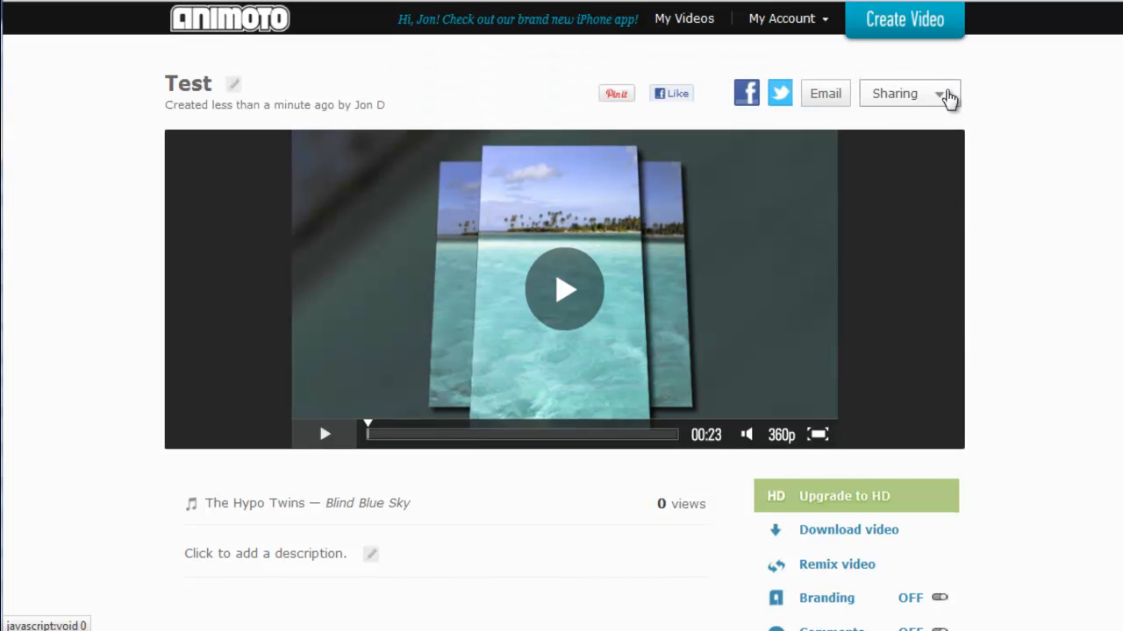